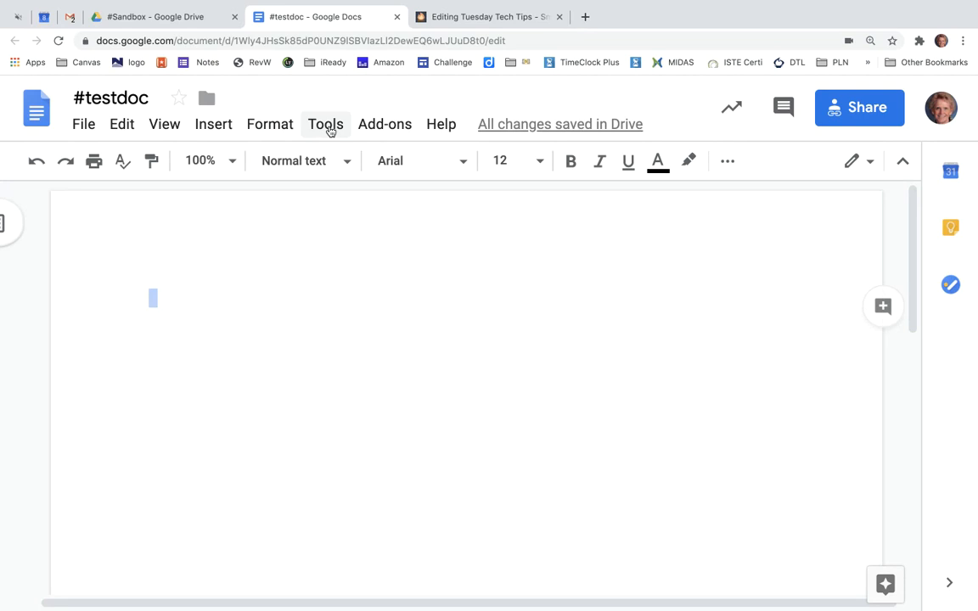
Step: Turn on the option to display the word count while typing
{"action": "left_click", "coordinate": [329, 127]}
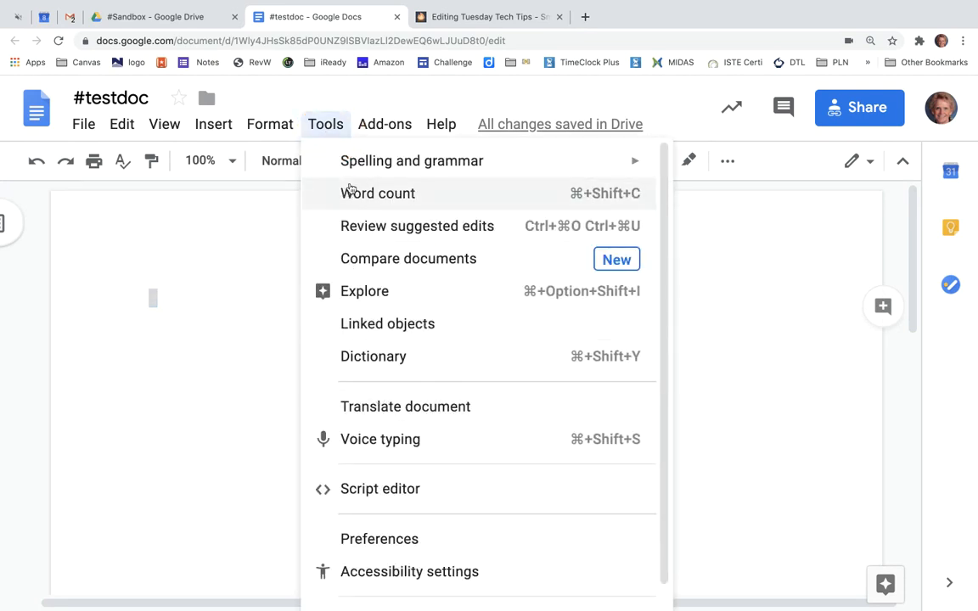
{"action": "left_click", "coordinate": [398, 196]}
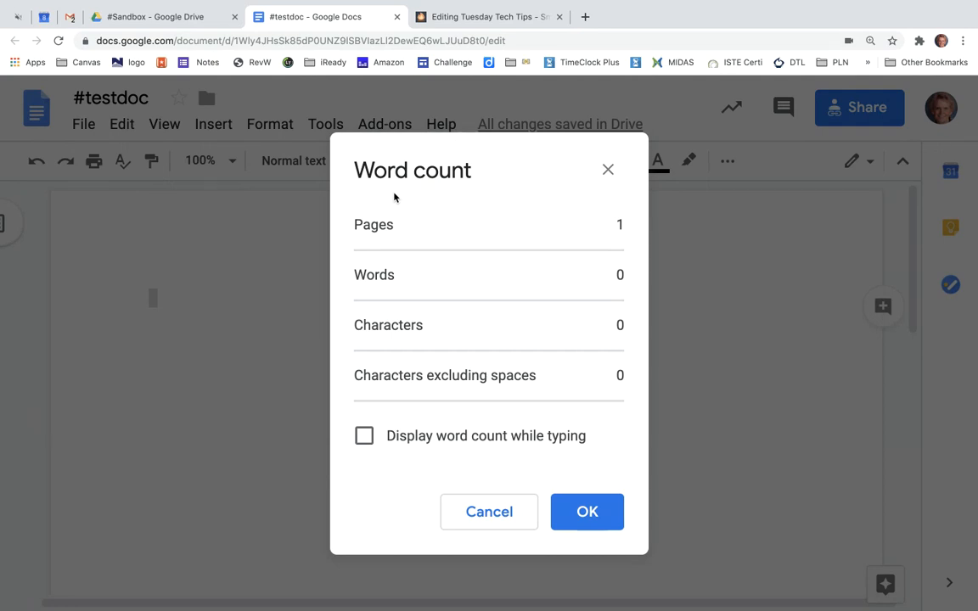
{"action": "left_click", "coordinate": [365, 437]}
{"action": "left_click", "coordinate": [577, 511]}
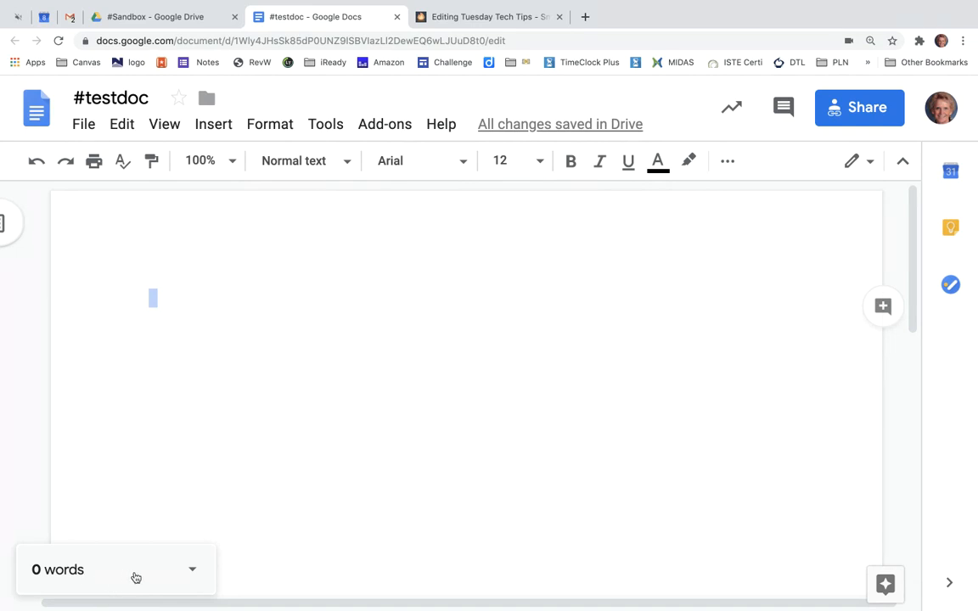
Step: Enter the sentence "How many words have I typed?" at the start of the document body
{"action": "left_click", "coordinate": [152, 291]}
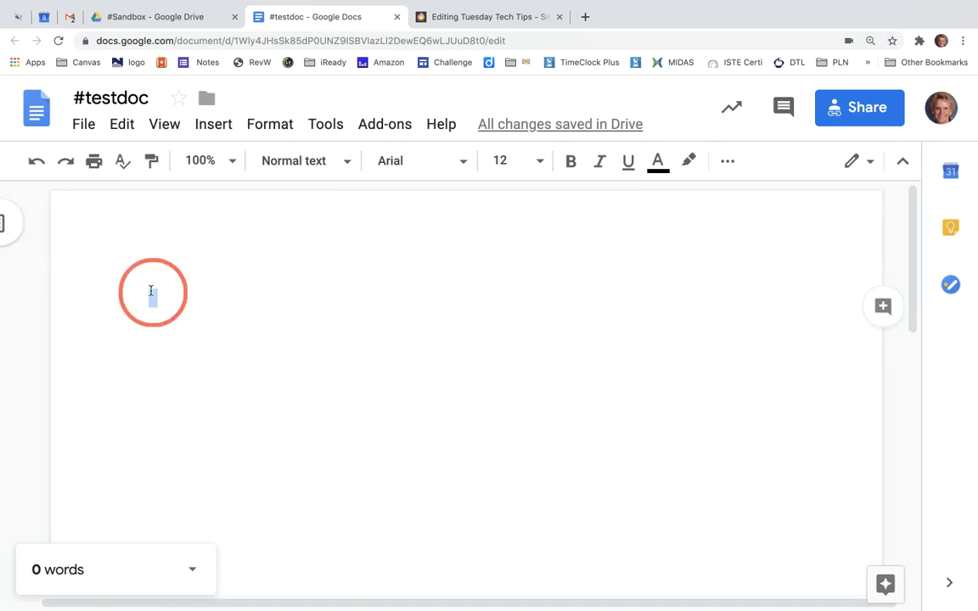
{"action": "type", "text": "How "}
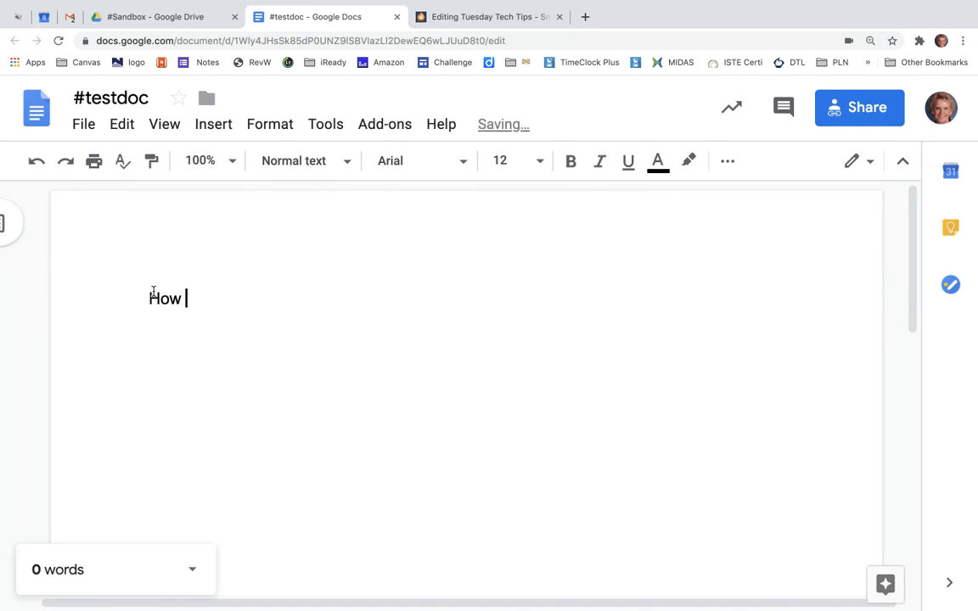
{"action": "type", "text": "many words "}
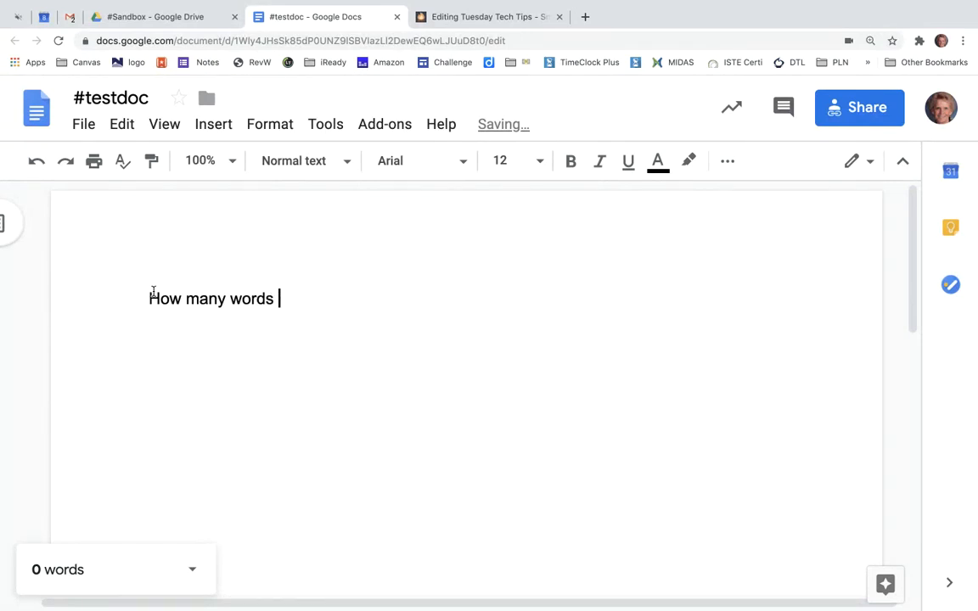
{"action": "type", "text": "have I typed?"}
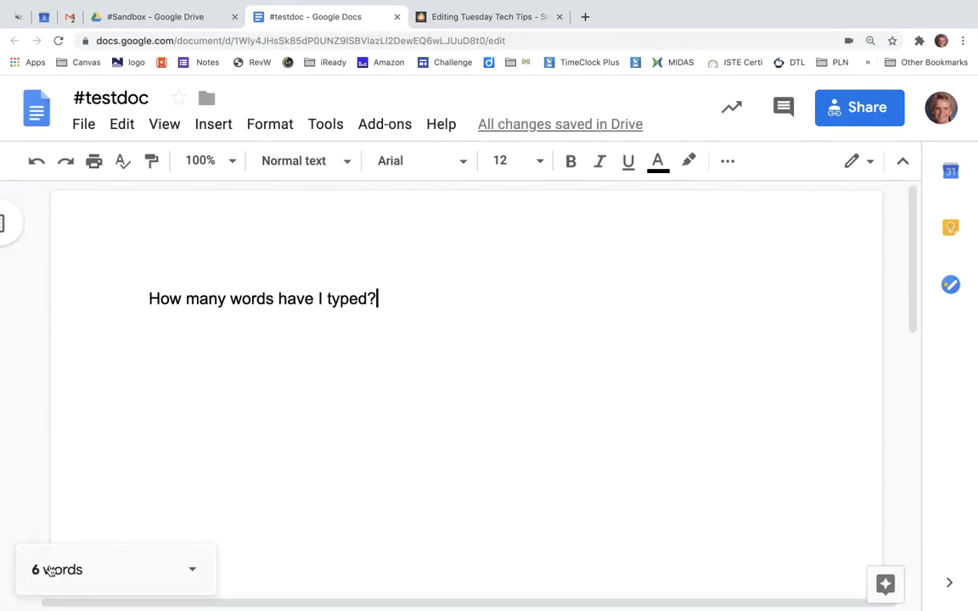
Step: Hide the live word count display and add a new line below the sentence
{"action": "left_click", "coordinate": [193, 572]}
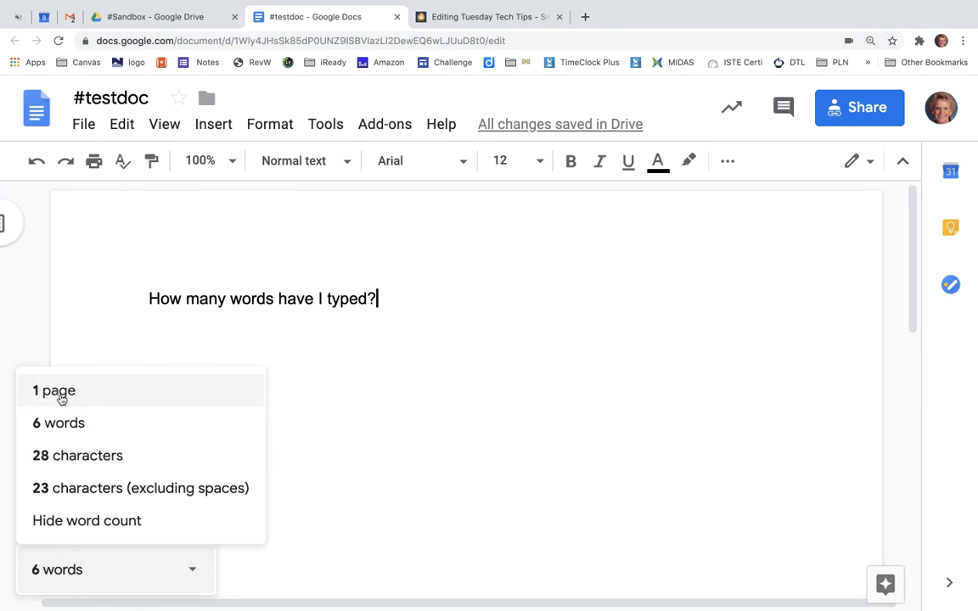
{"action": "left_click", "coordinate": [80, 522]}
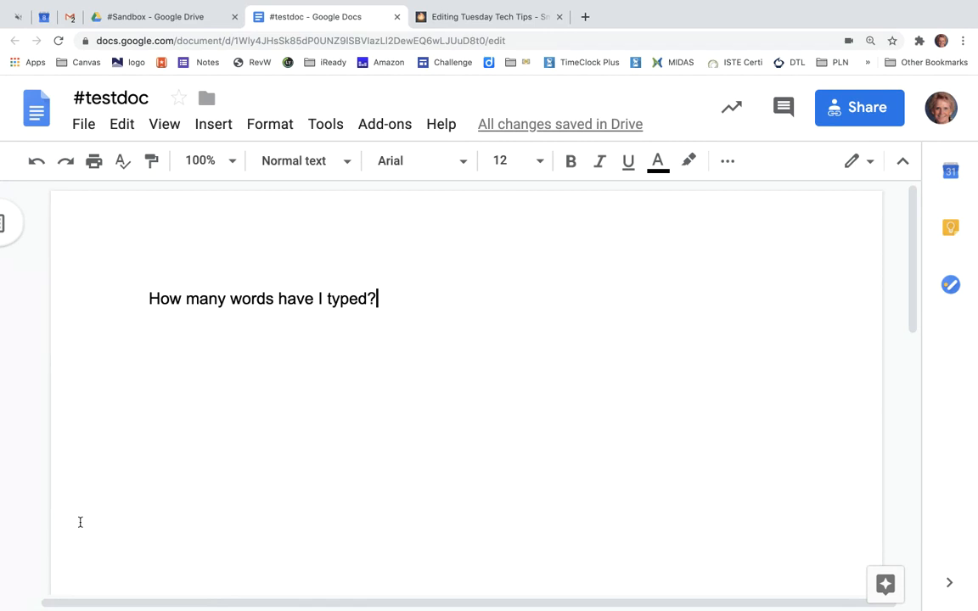
{"action": "left_click", "coordinate": [382, 296]}
{"action": "key", "text": "Return"}
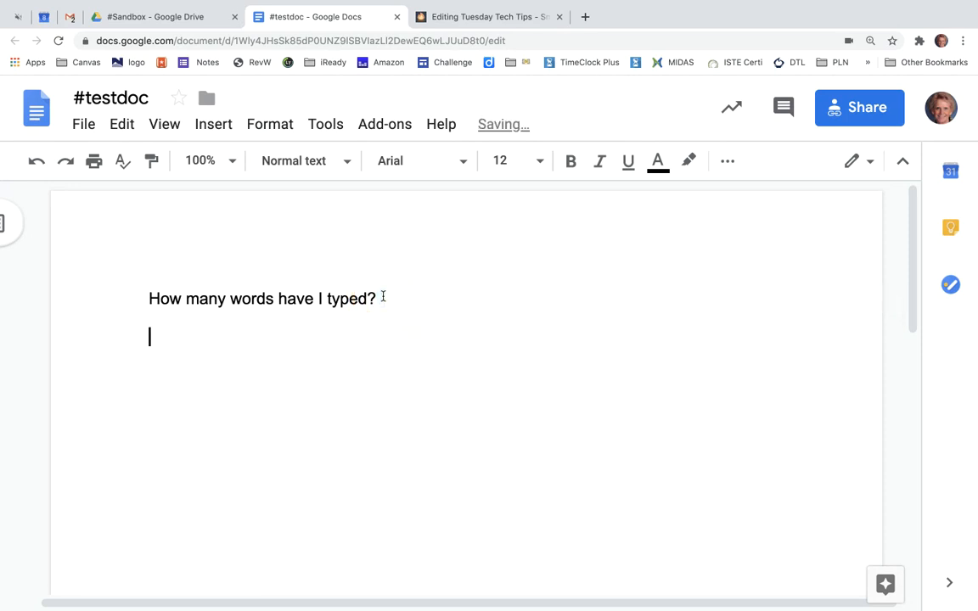
Step: Open Explore and search for "christopher columbus"
{"action": "left_click", "coordinate": [325, 124]}
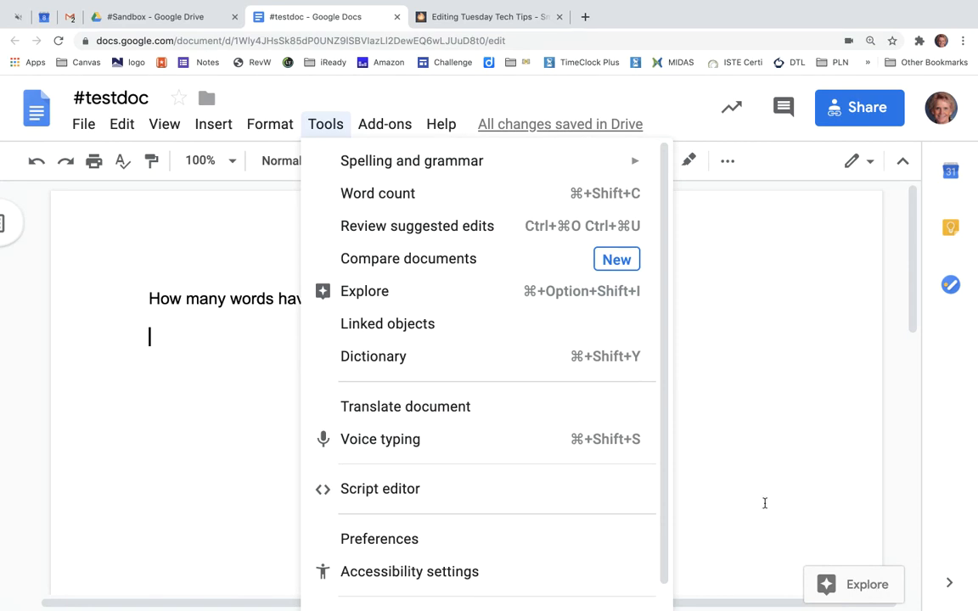
{"action": "left_click", "coordinate": [363, 293]}
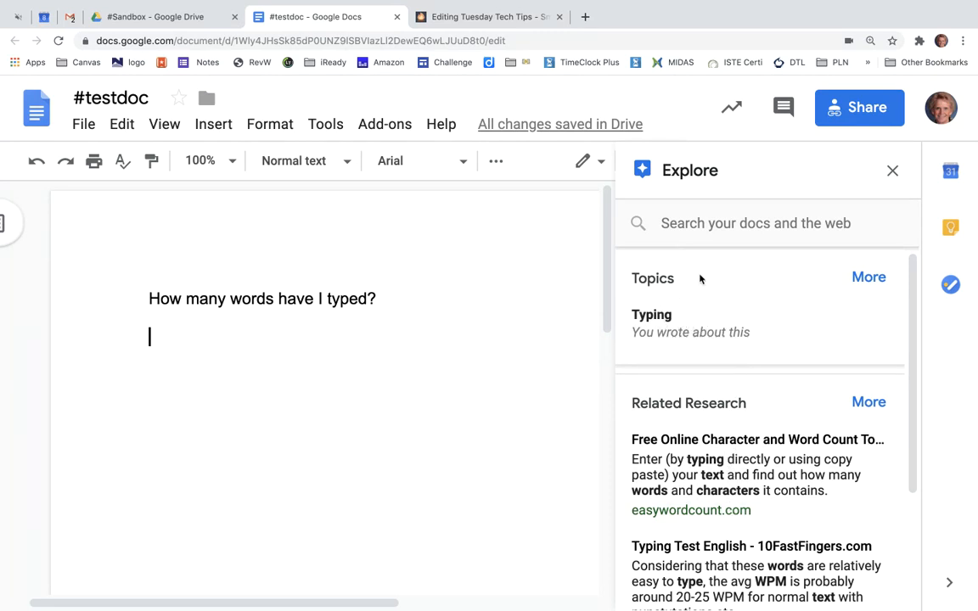
{"action": "left_click", "coordinate": [663, 223]}
{"action": "type", "text": "Christop"}
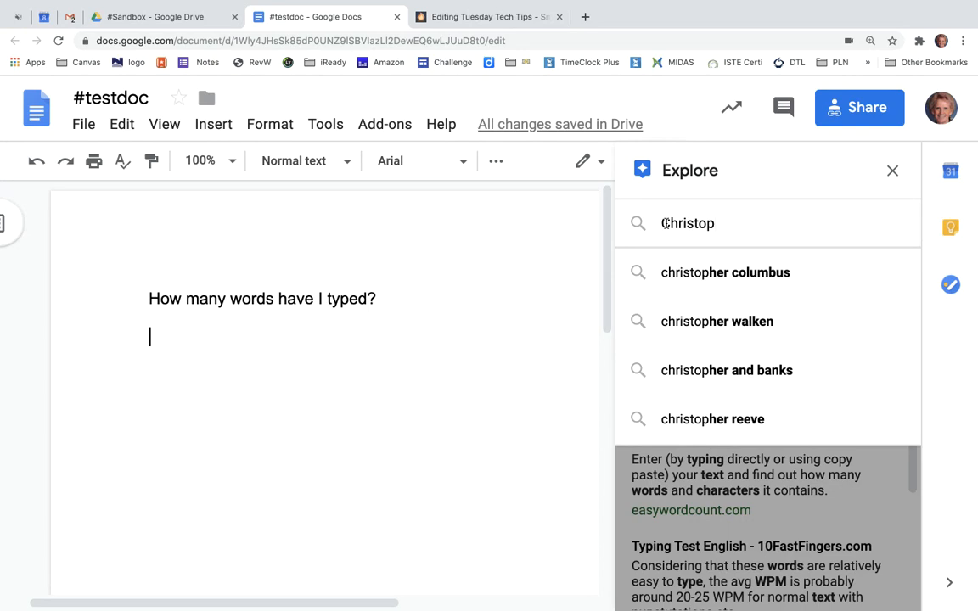
{"action": "type", "text": "her columbus"}
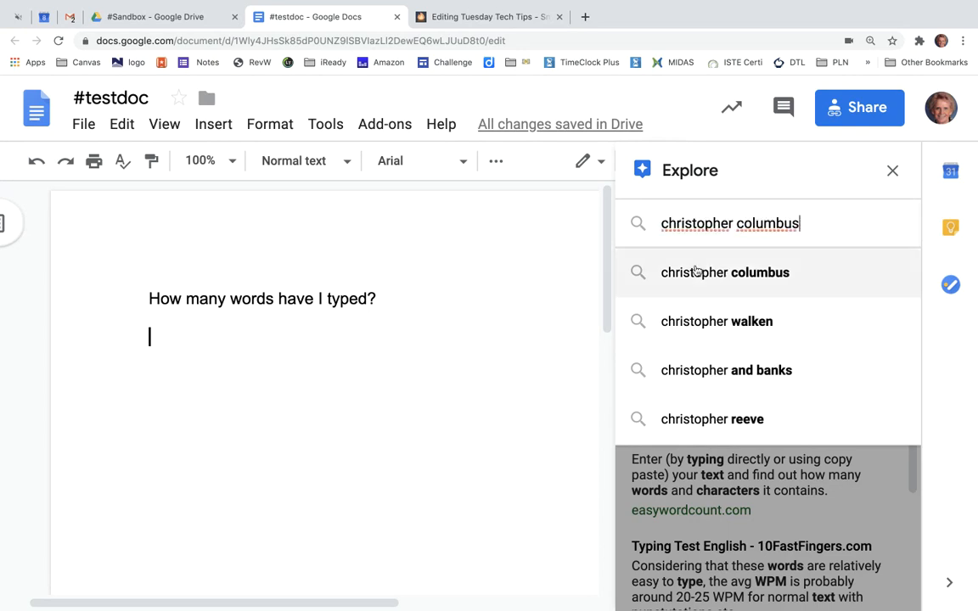
{"action": "left_click", "coordinate": [698, 272]}
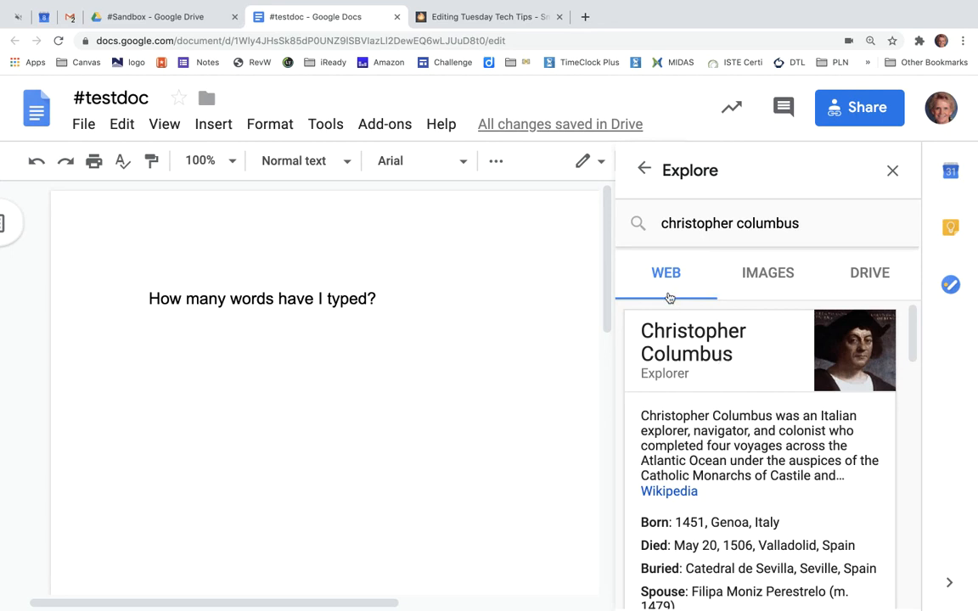
Step: Look through the image and Drive results for Christopher Columbus, and return to the web results
{"action": "left_click", "coordinate": [768, 274]}
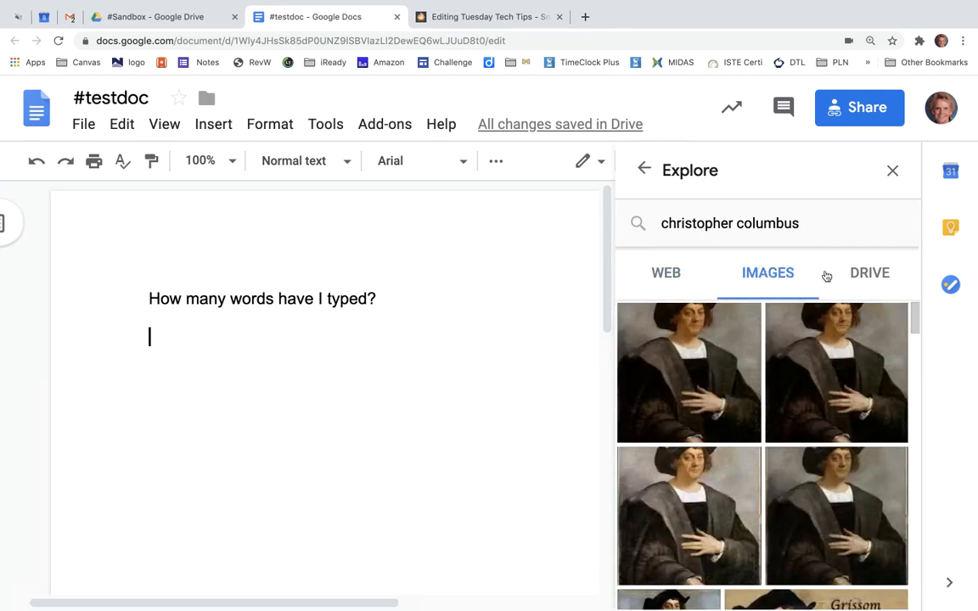
{"action": "left_click", "coordinate": [868, 274]}
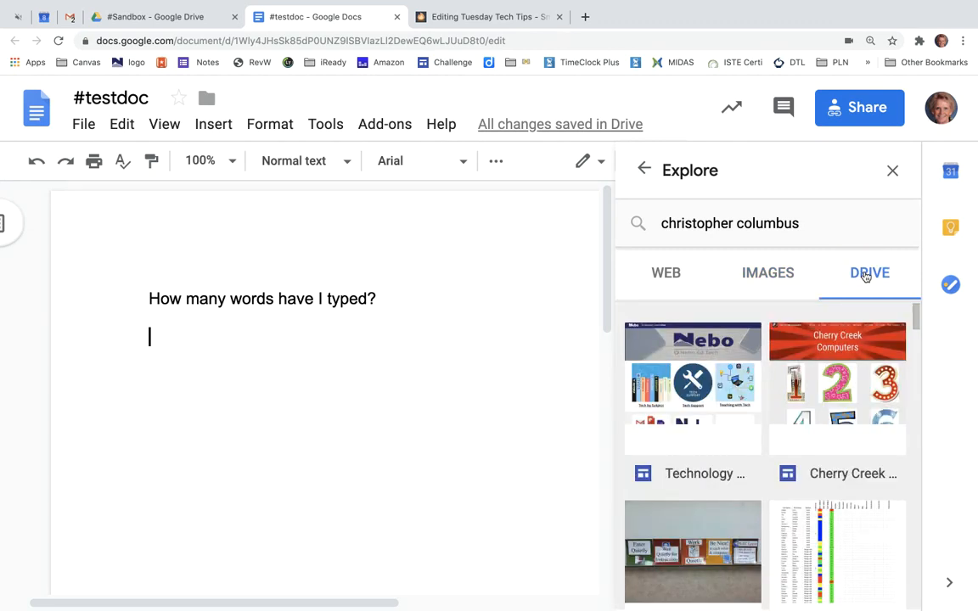
{"action": "left_click", "coordinate": [663, 273]}
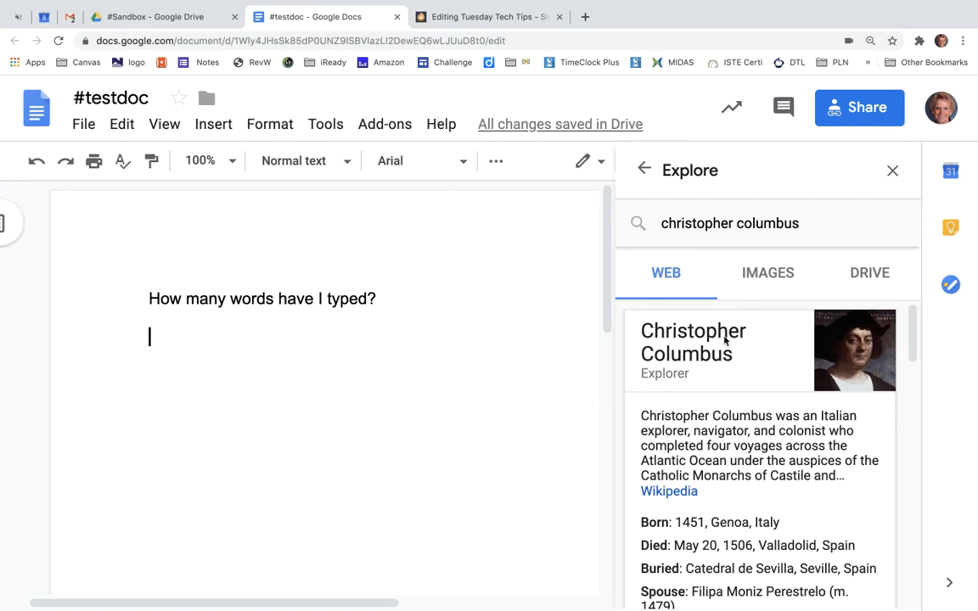
Step: Open the web result "Explorers for Kids: Christopher Columbus - Ducksters"
{"action": "scroll", "coordinate": [720, 404], "scroll_direction": "down", "scroll_amount": 5}
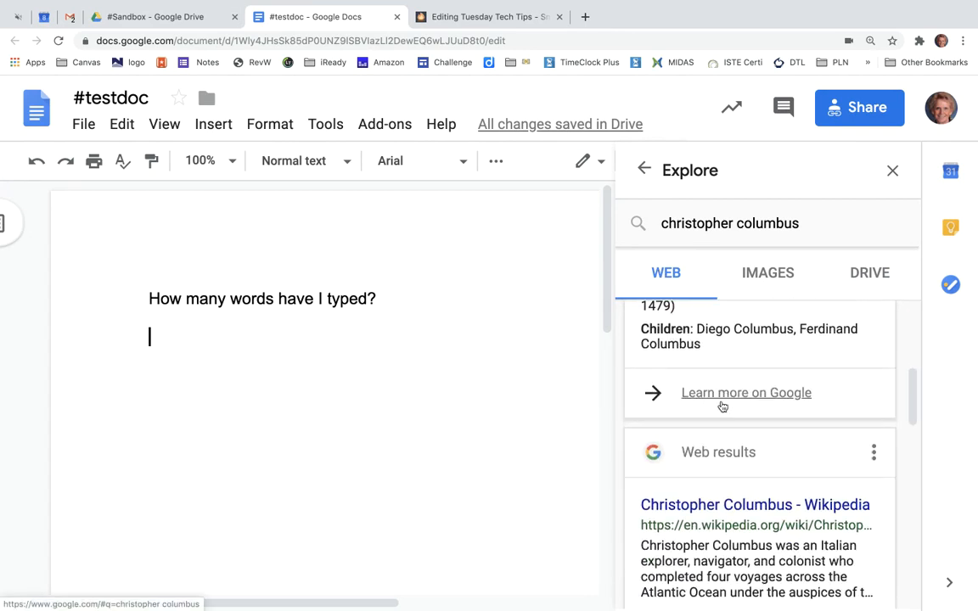
{"action": "scroll", "coordinate": [722, 407], "scroll_direction": "down", "scroll_amount": 10}
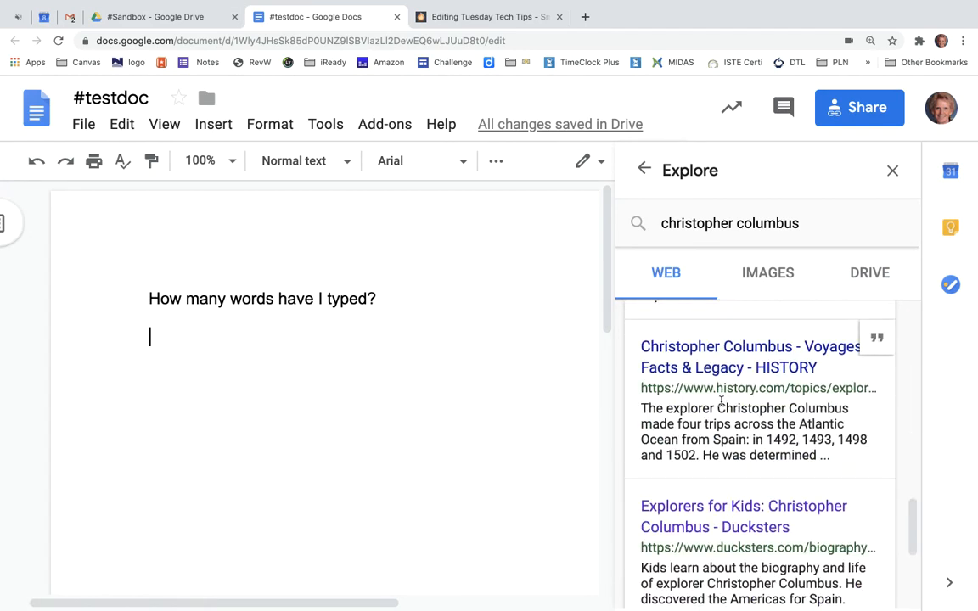
{"action": "scroll", "coordinate": [721, 400], "scroll_direction": "down", "scroll_amount": 4}
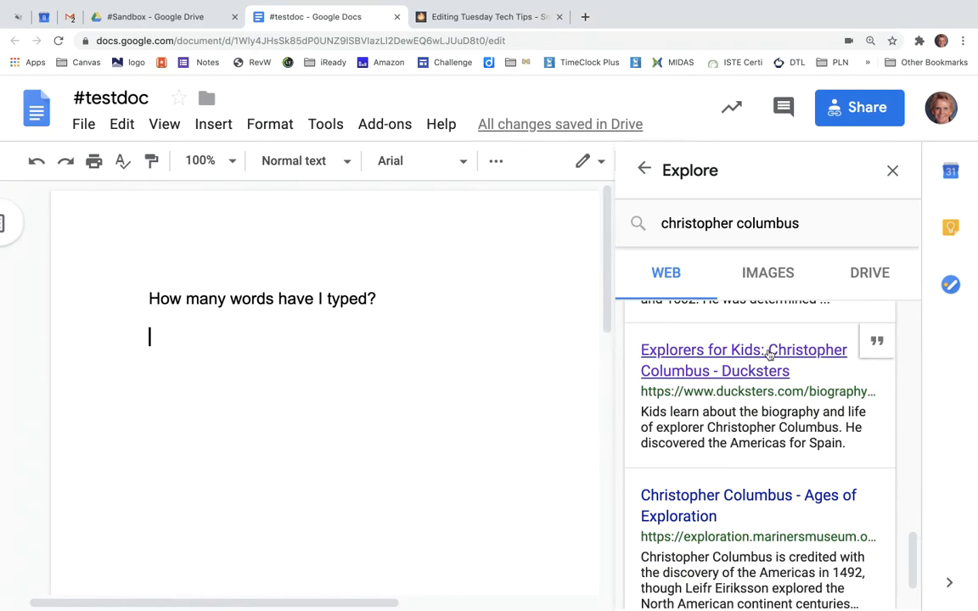
{"action": "left_click", "coordinate": [768, 352]}
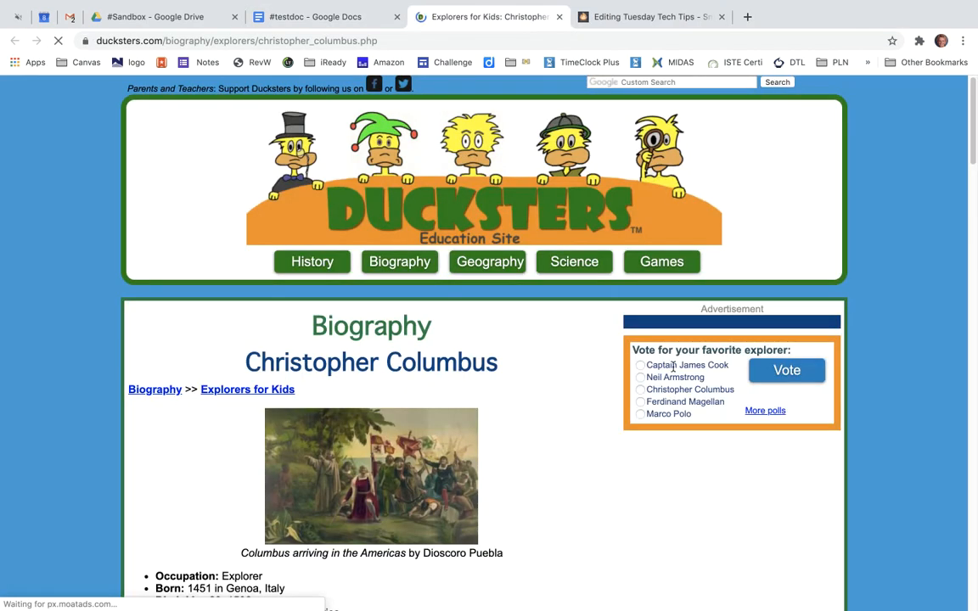
Step: Copy the first Biography paragraph from the Ducksters article and paste it below the sentence in #testdoc
{"action": "scroll", "coordinate": [553, 369], "scroll_direction": "down", "scroll_amount": 5}
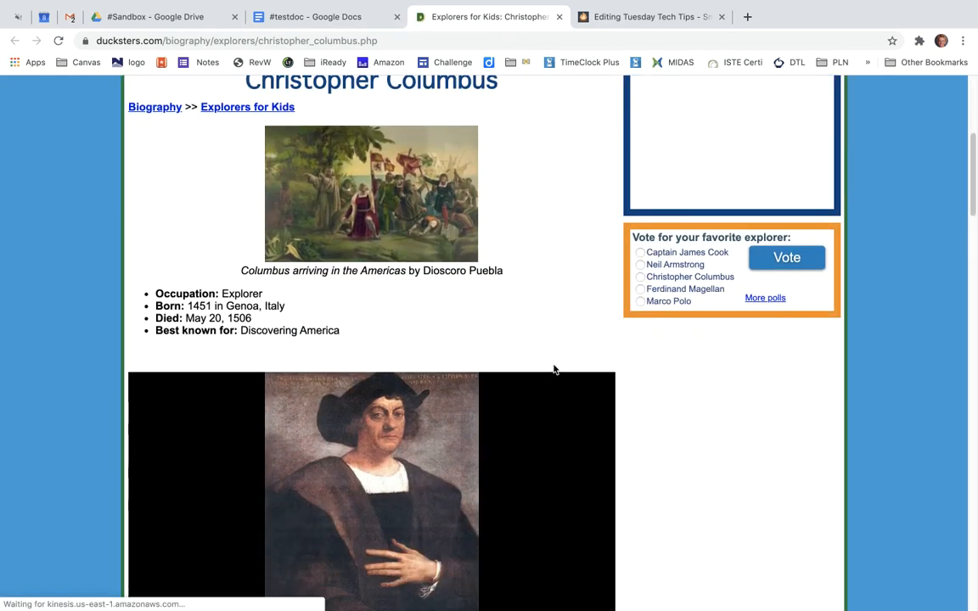
{"action": "scroll", "coordinate": [554, 369], "scroll_direction": "down", "scroll_amount": 7}
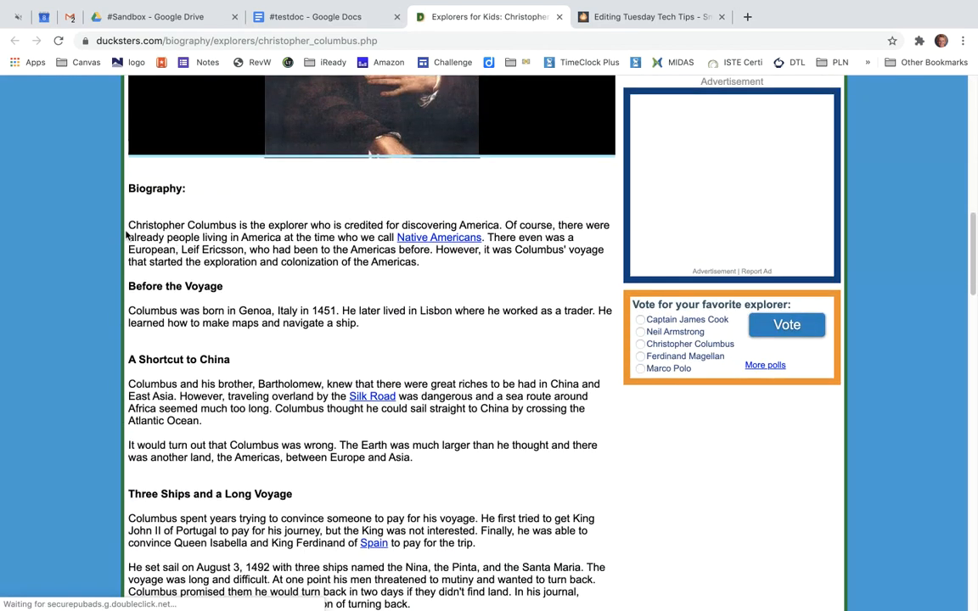
{"action": "triple_click", "coordinate": [134, 226]}
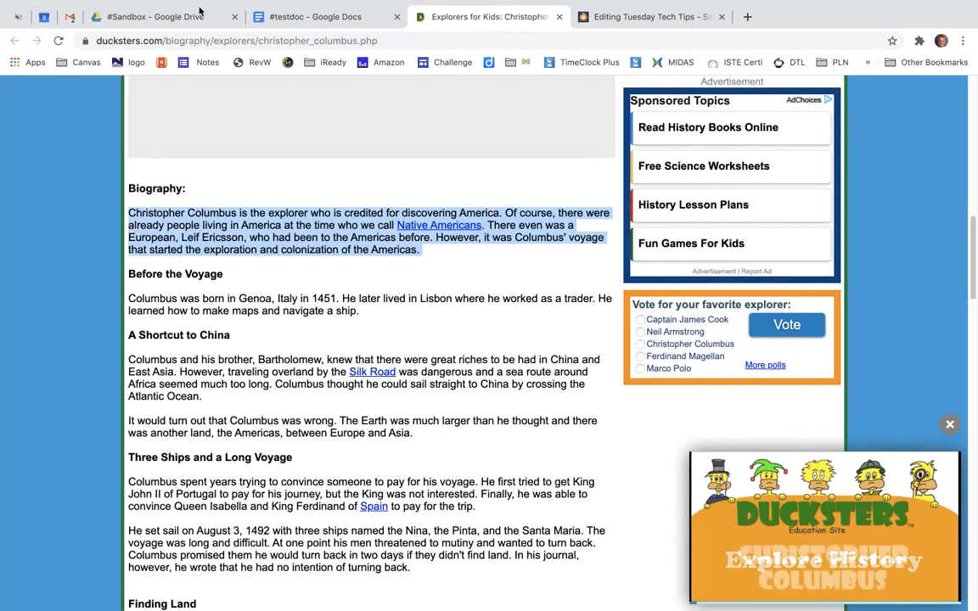
{"action": "left_click", "coordinate": [301, 16]}
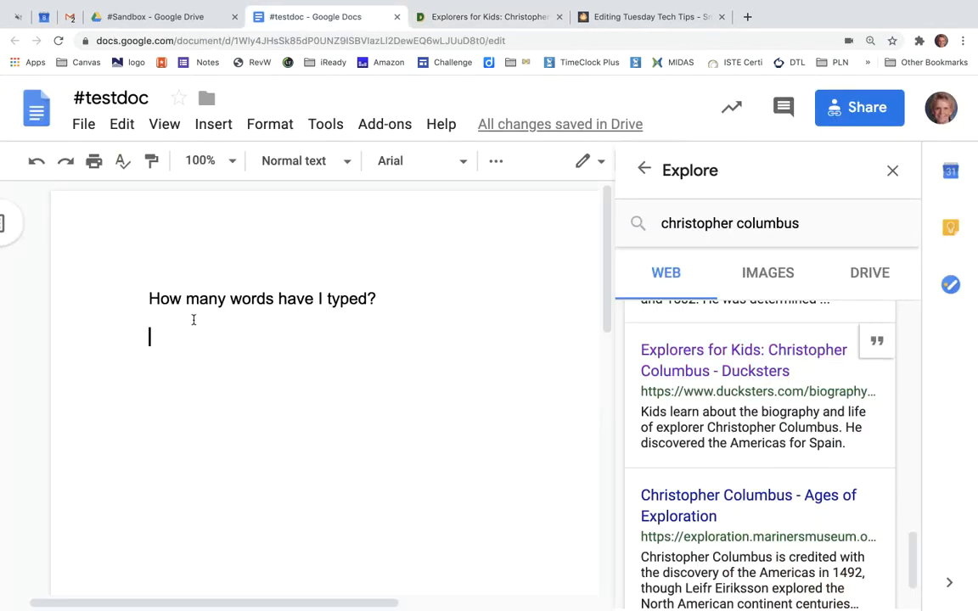
{"action": "double_click", "coordinate": [157, 337]}
{"action": "key", "text": "ctrl+v"}
Step: Try to cite the Ducksters article as a footnote after the pasted paragraph, and delete the inserted footnote marks
{"action": "mouse_move", "coordinate": [883, 353]}
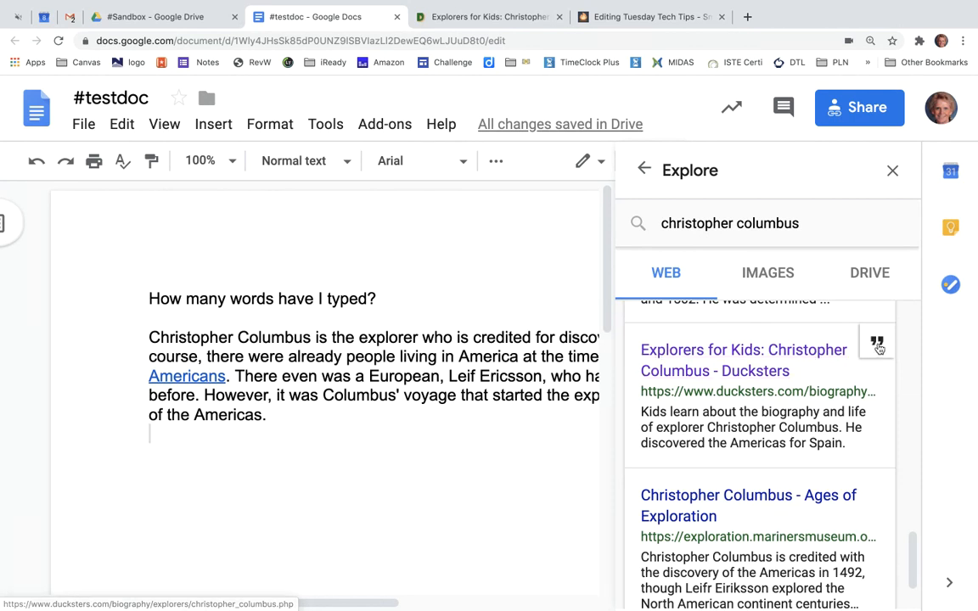
{"action": "left_click", "coordinate": [879, 346]}
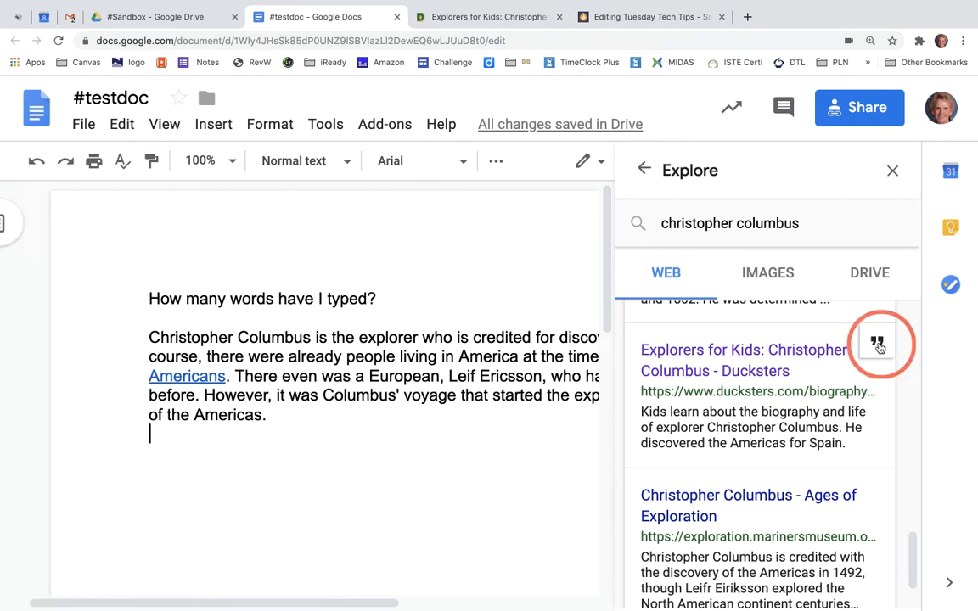
{"action": "left_click", "coordinate": [292, 417]}
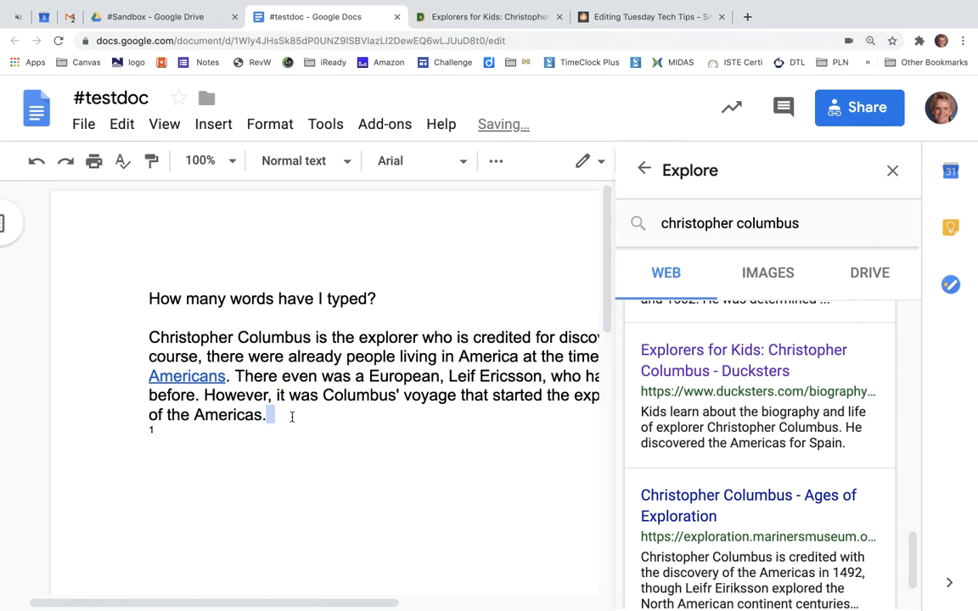
{"action": "left_click", "coordinate": [881, 345]}
{"action": "left_click_drag", "start_coordinate": [165, 430], "coordinate": [135, 431]}
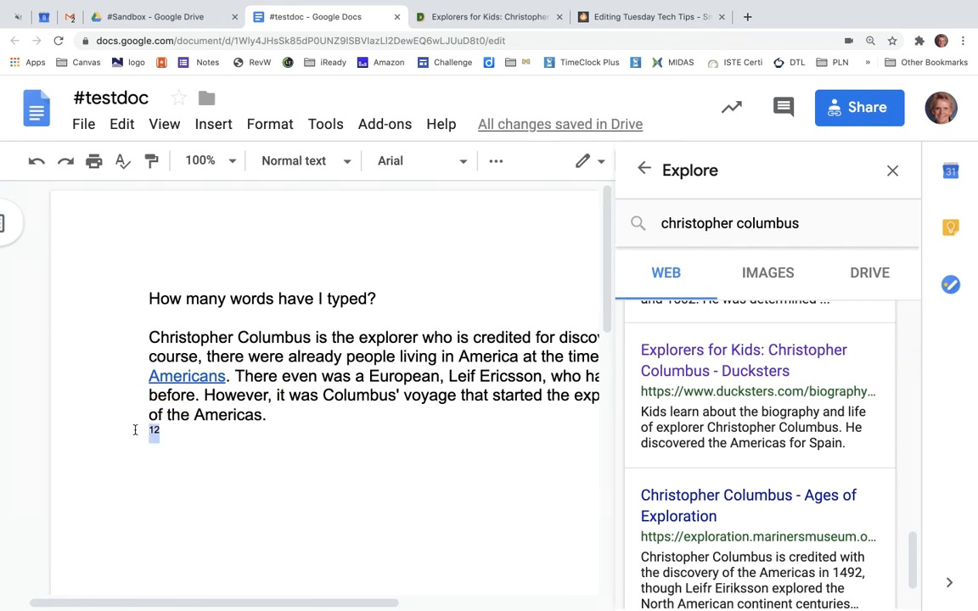
{"action": "key", "text": "BackSpace"}
Step: Insert six footnote citations of the Ducksters article on the line below the pasted Columbus paragraph
{"action": "double_click", "coordinate": [289, 414]}
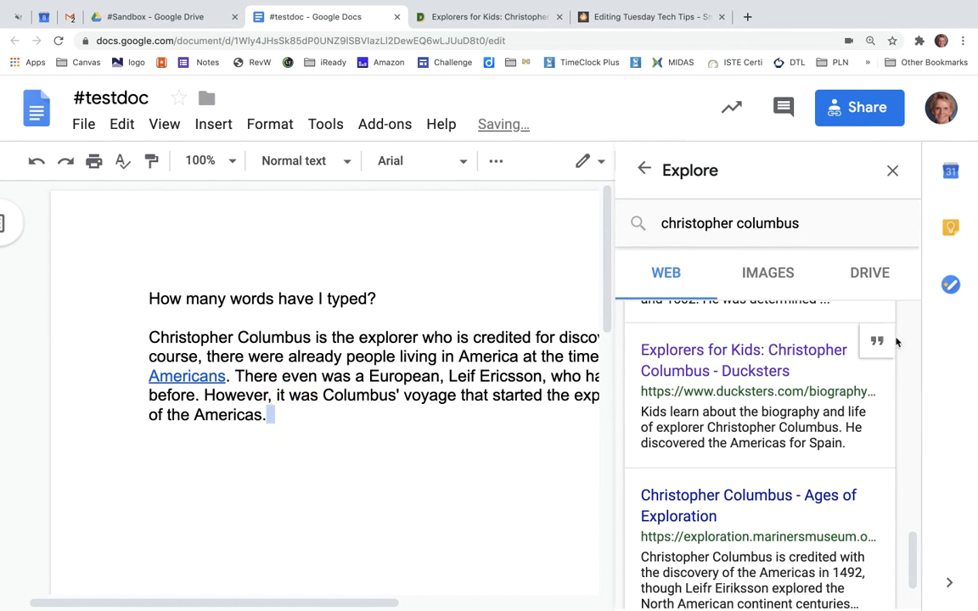
{"action": "left_click", "coordinate": [877, 343]}
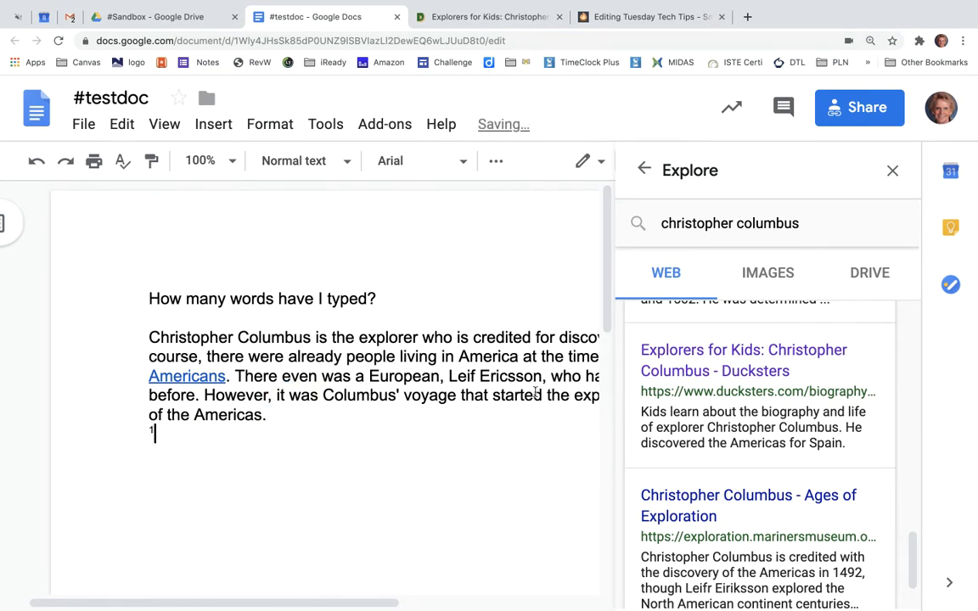
{"action": "double_click", "coordinate": [288, 412]}
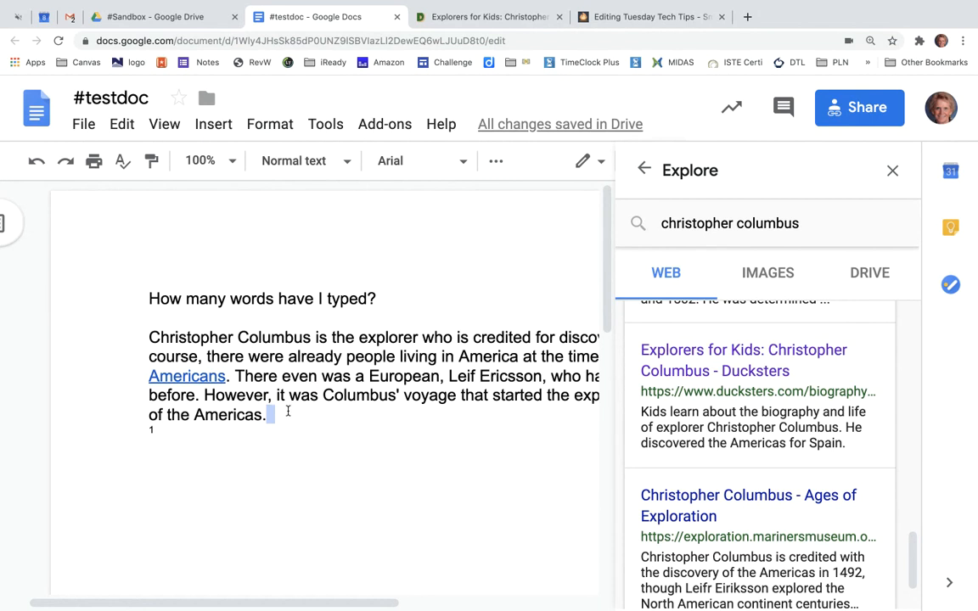
{"action": "left_click", "coordinate": [877, 344]}
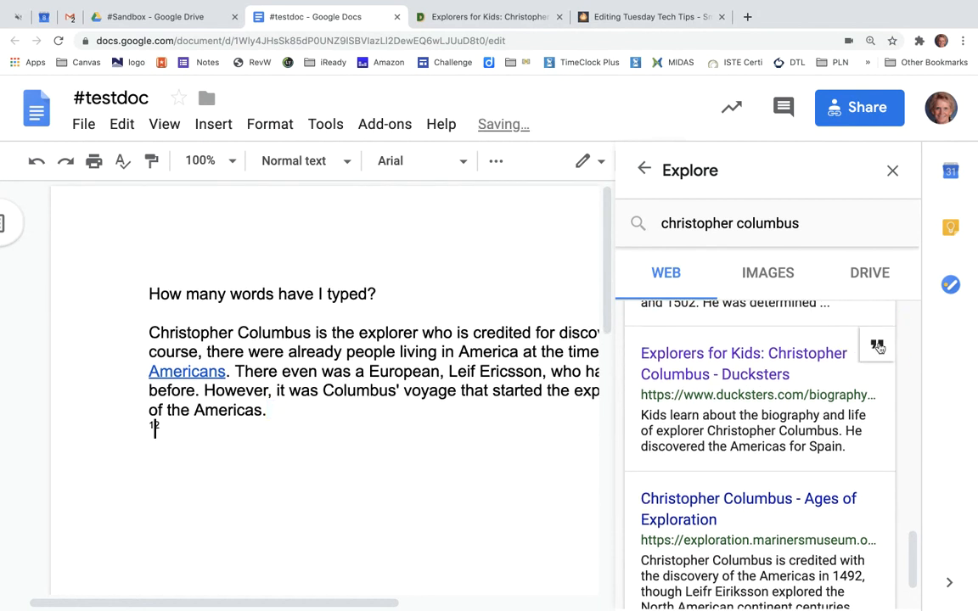
{"action": "left_click", "coordinate": [878, 347]}
{"action": "left_click", "coordinate": [878, 348]}
{"action": "left_click", "coordinate": [878, 349]}
{"action": "left_click", "coordinate": [880, 349]}
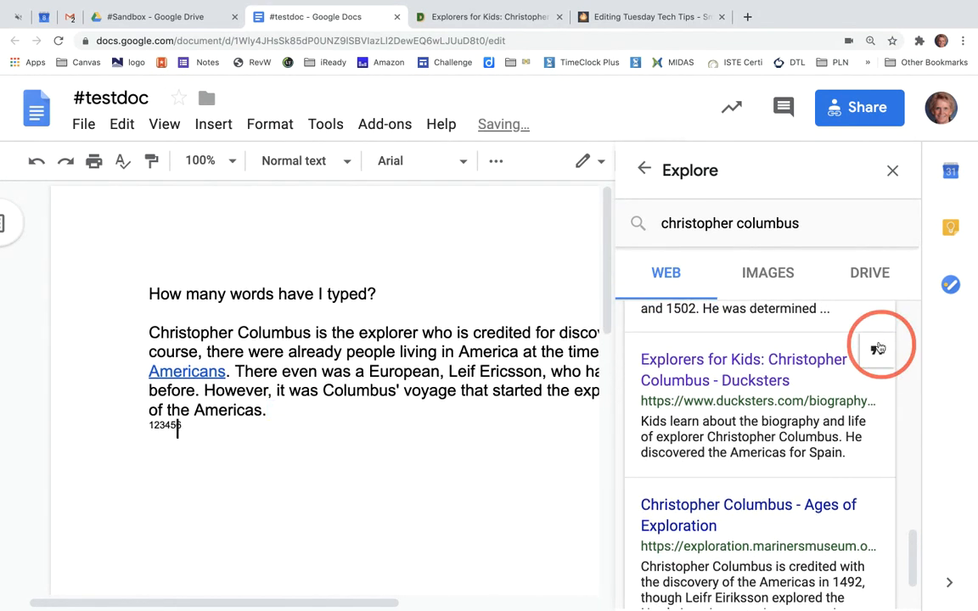
Step: Undo the repeated footnote citations down to a single one and add a period after "Americas" before its mark
{"action": "key", "text": "ctrl+z"}
{"action": "key", "text": "ctrl+z"}
{"action": "key", "text": "ctrl+z"}
{"action": "key", "text": "ctrl+z"}
{"action": "key", "text": "ctrl+z"}
{"action": "key", "text": "ctrl+z"}
{"action": "key", "text": "ctrl+z"}
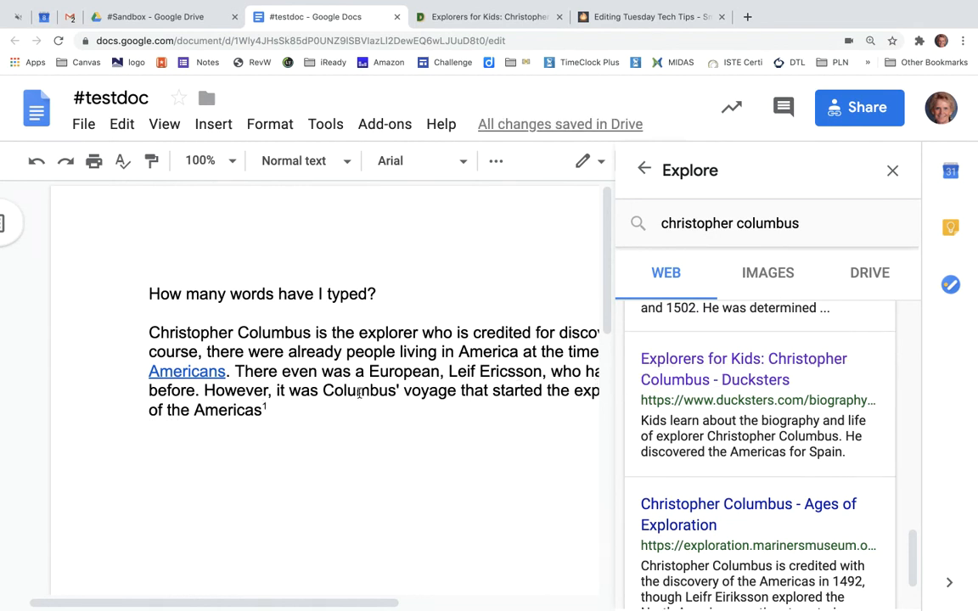
{"action": "type", "text": "."}
{"action": "double_click", "coordinate": [365, 466]}
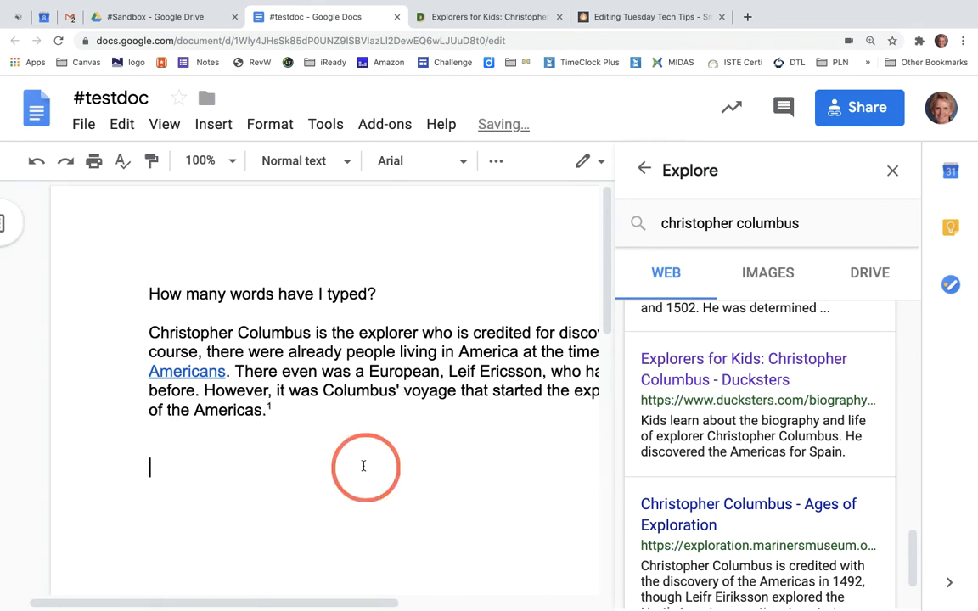
Step: Review the Ducksters footnote citation at the end of the page and close Explore
{"action": "scroll", "coordinate": [341, 425], "scroll_direction": "down", "scroll_amount": 5}
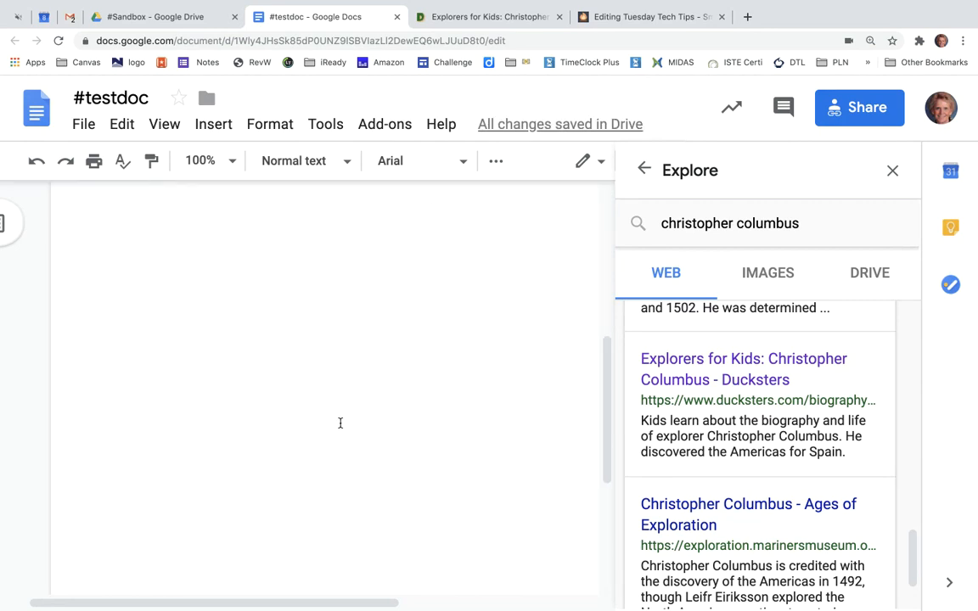
{"action": "scroll", "coordinate": [341, 425], "scroll_direction": "down", "scroll_amount": 3}
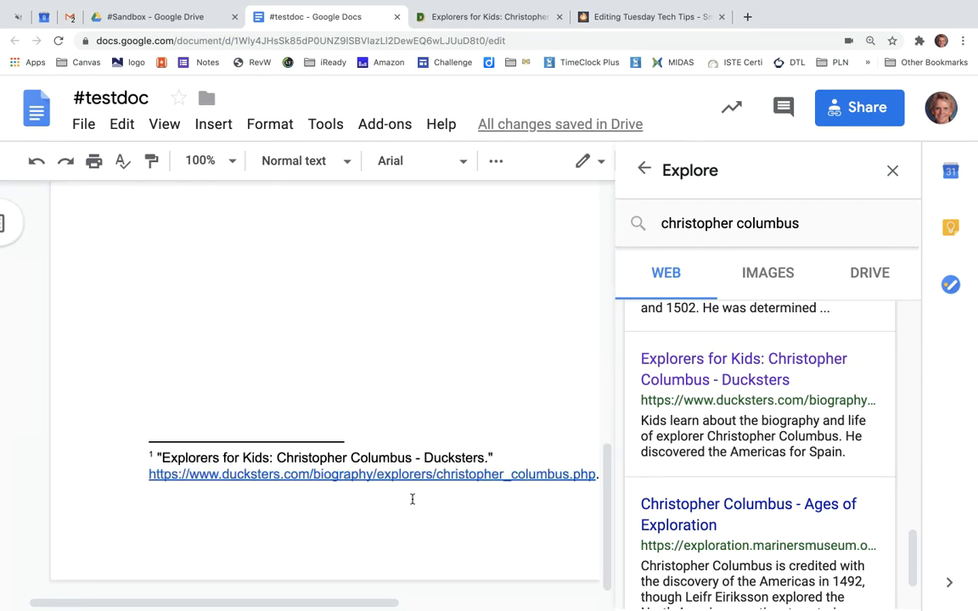
{"action": "left_click", "coordinate": [892, 171]}
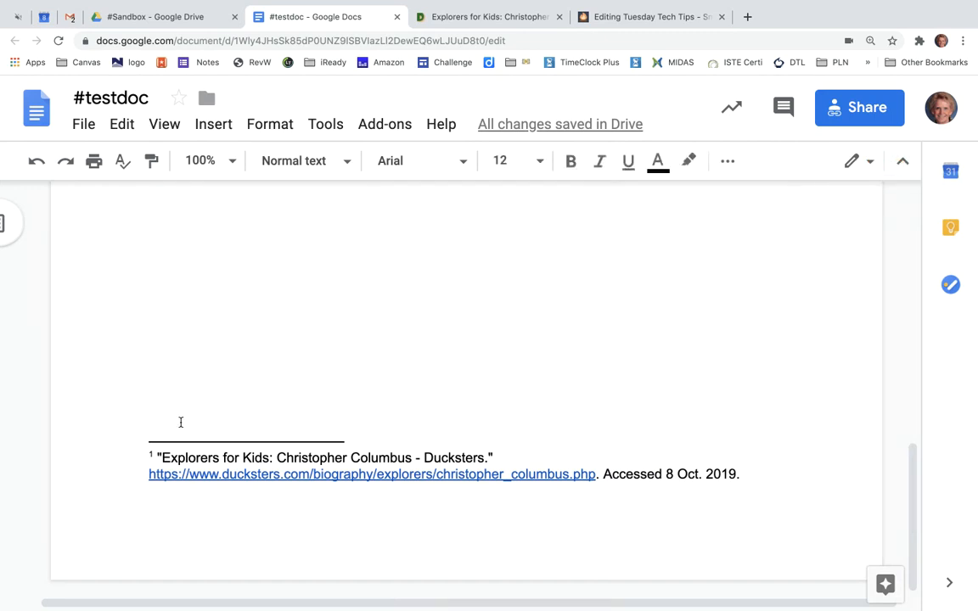
Step: Delete all the document text, from the opening sentence through the cited Columbus paragraph
{"action": "scroll", "coordinate": [181, 422], "scroll_direction": "up", "scroll_amount": 10}
{"action": "double_click", "coordinate": [174, 299]}
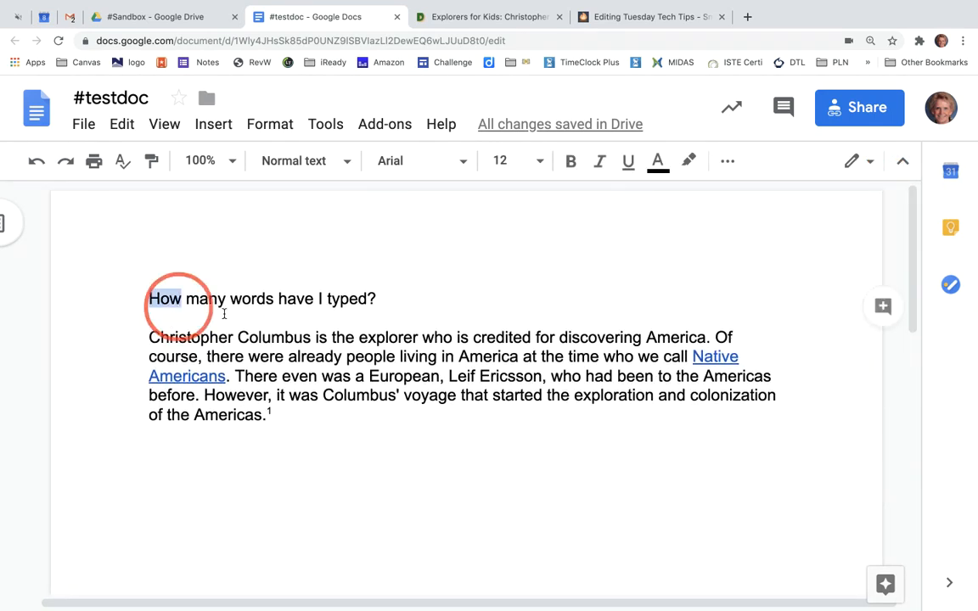
{"action": "left_click", "coordinate": [338, 409], "text": "shift"}
{"action": "key", "text": "BackSpace"}
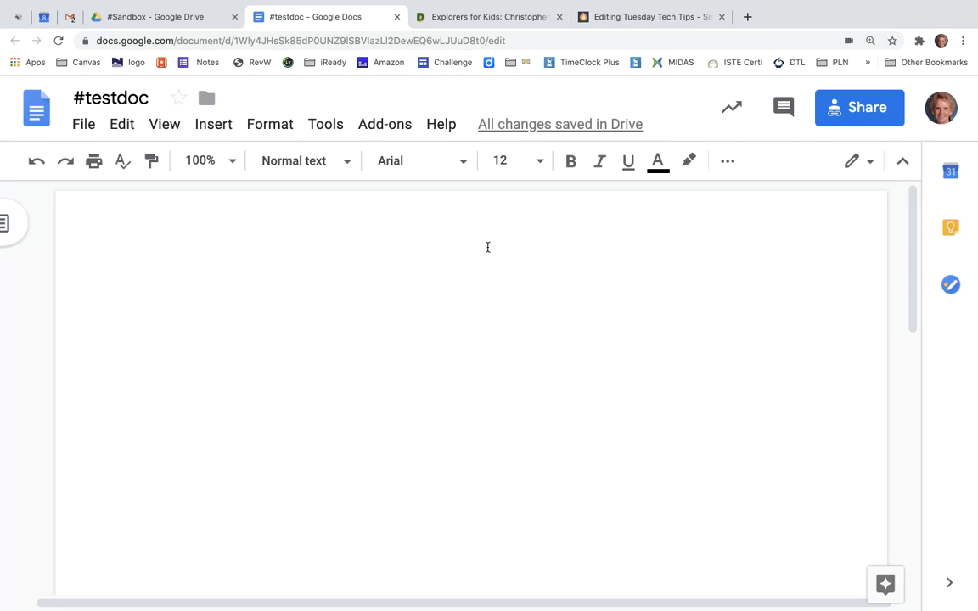
Step: Turn on the word count option to display the word count while typing
{"action": "left_click", "coordinate": [327, 127]}
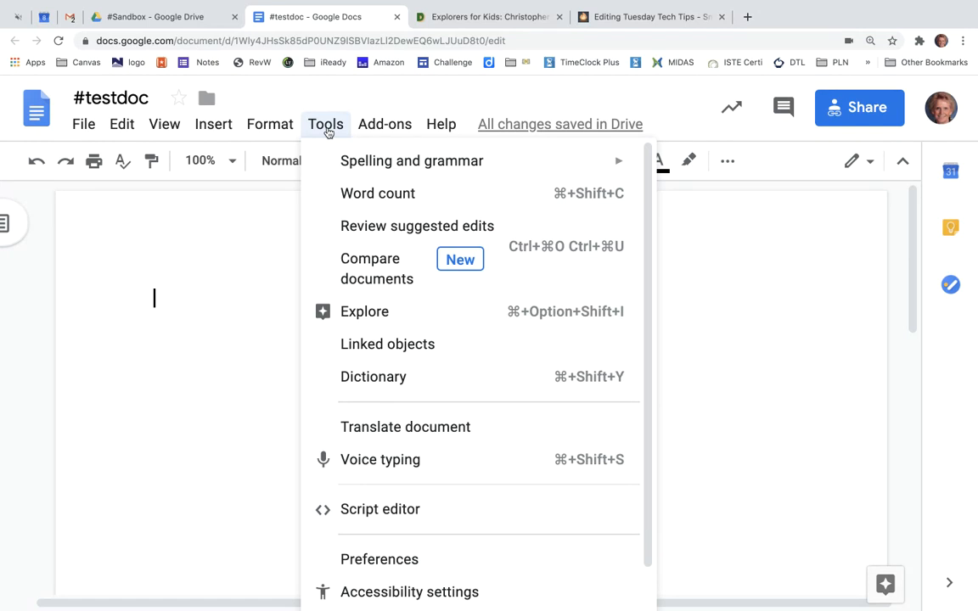
{"action": "left_click", "coordinate": [335, 193]}
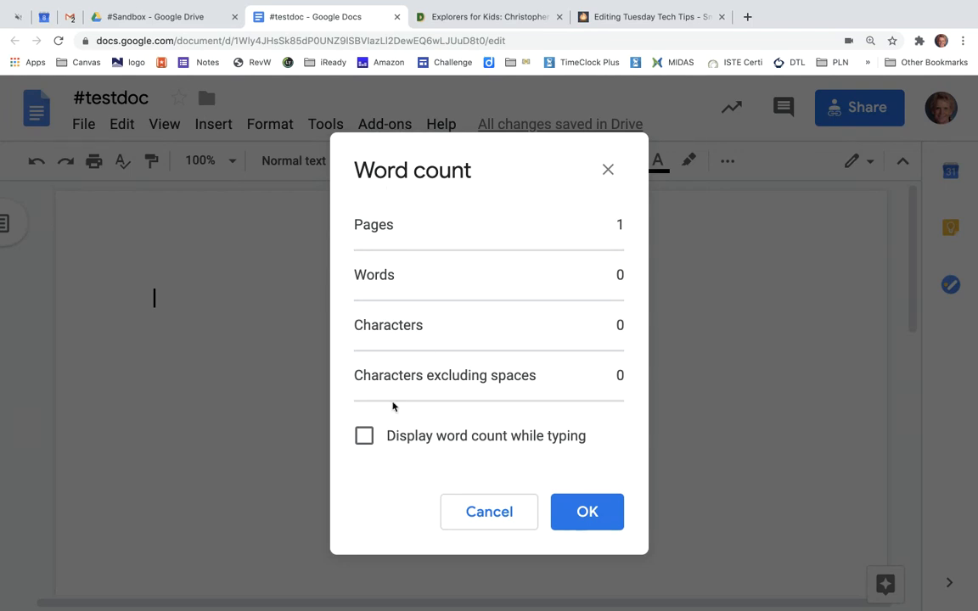
{"action": "left_click", "coordinate": [364, 438]}
{"action": "left_click", "coordinate": [586, 512]}
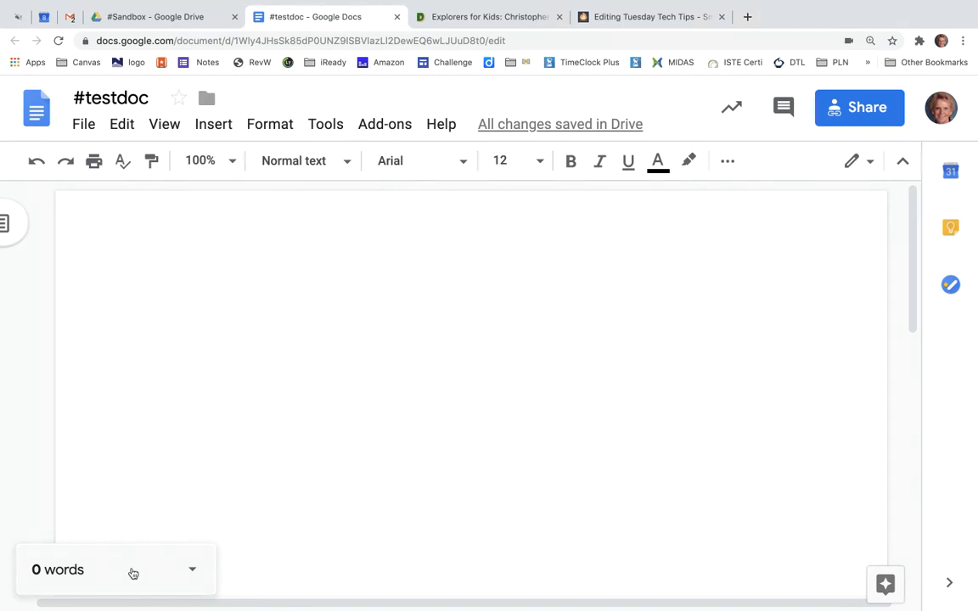
Step: Enter the sentence "How many words have I typed?" in the empty document
{"action": "type", "text": "H"}
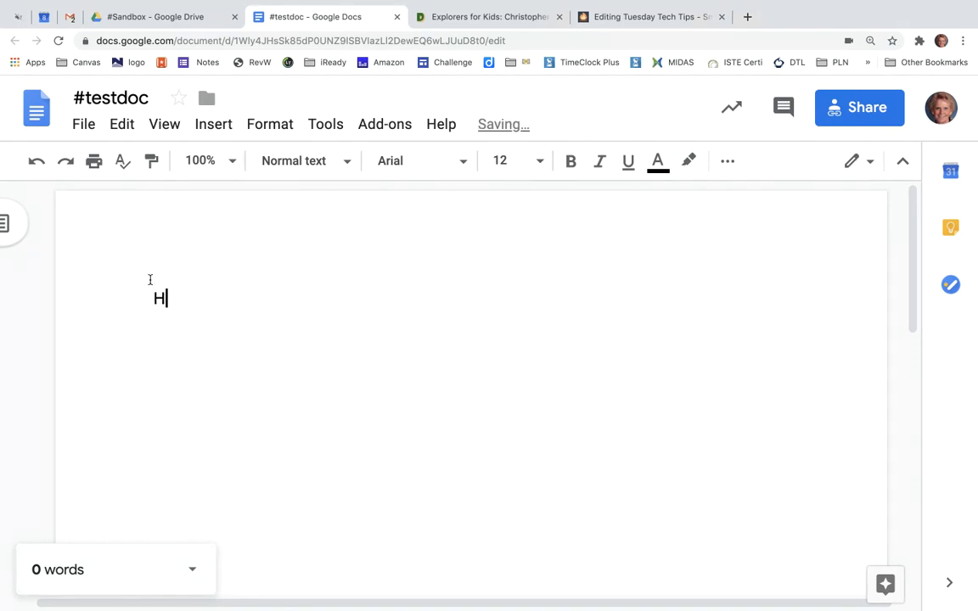
{"action": "type", "text": "ow many words "}
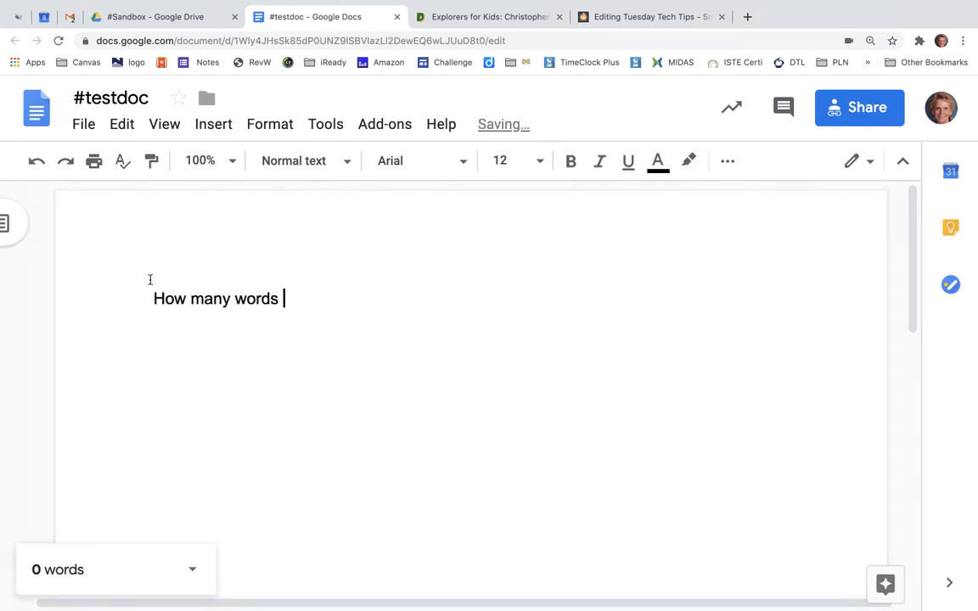
{"action": "type", "text": "have I typed?"}
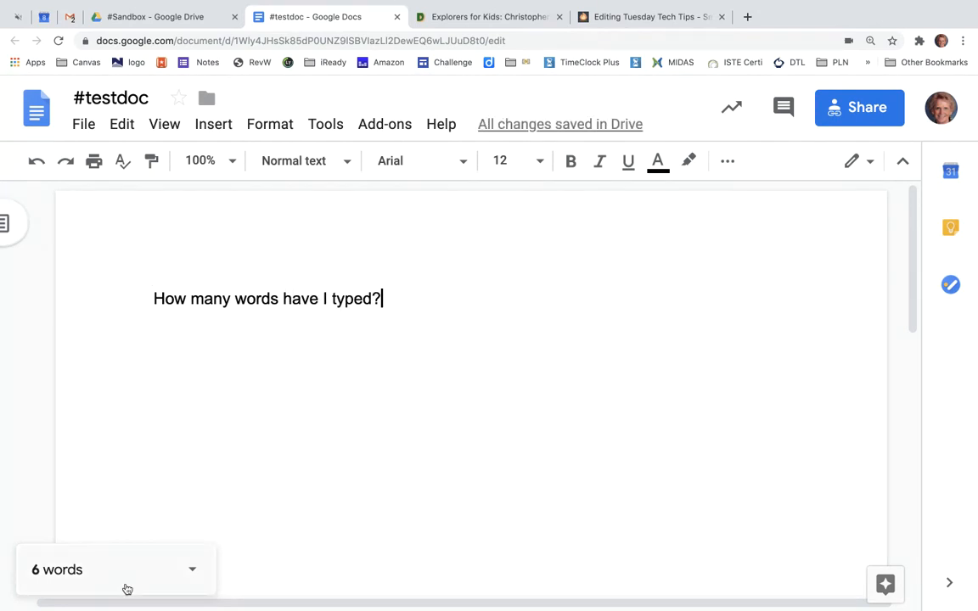
Step: Expand the live count's details, hide the word count, and start a new line below the sentence
{"action": "left_click", "coordinate": [194, 571]}
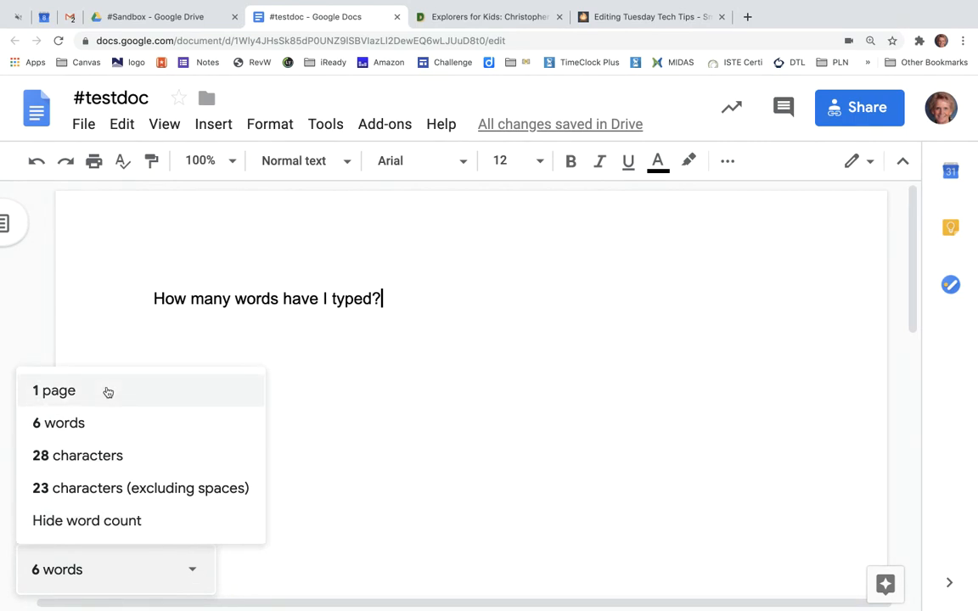
{"action": "left_click", "coordinate": [61, 522]}
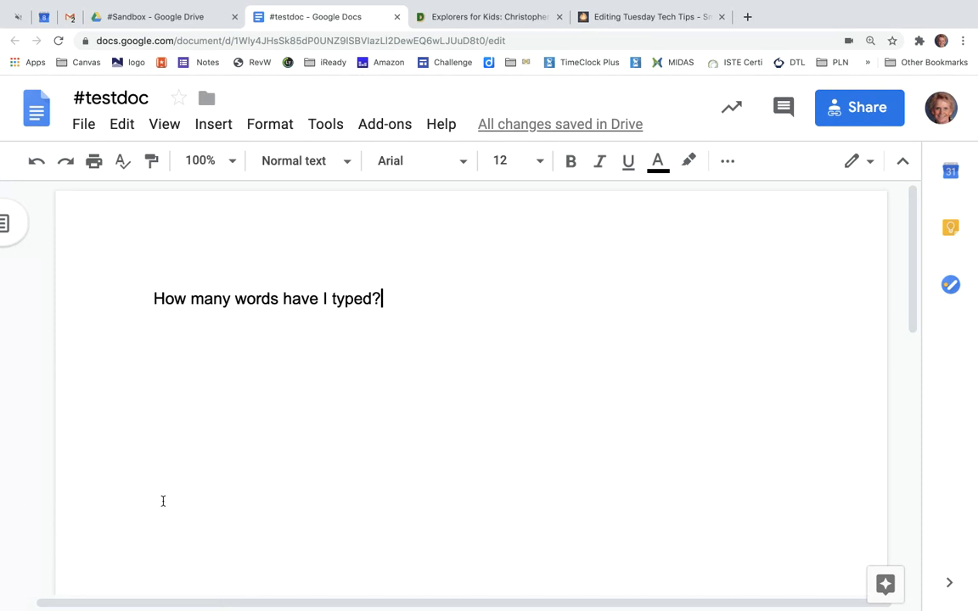
{"action": "double_click", "coordinate": [391, 301]}
{"action": "key", "text": "Return"}
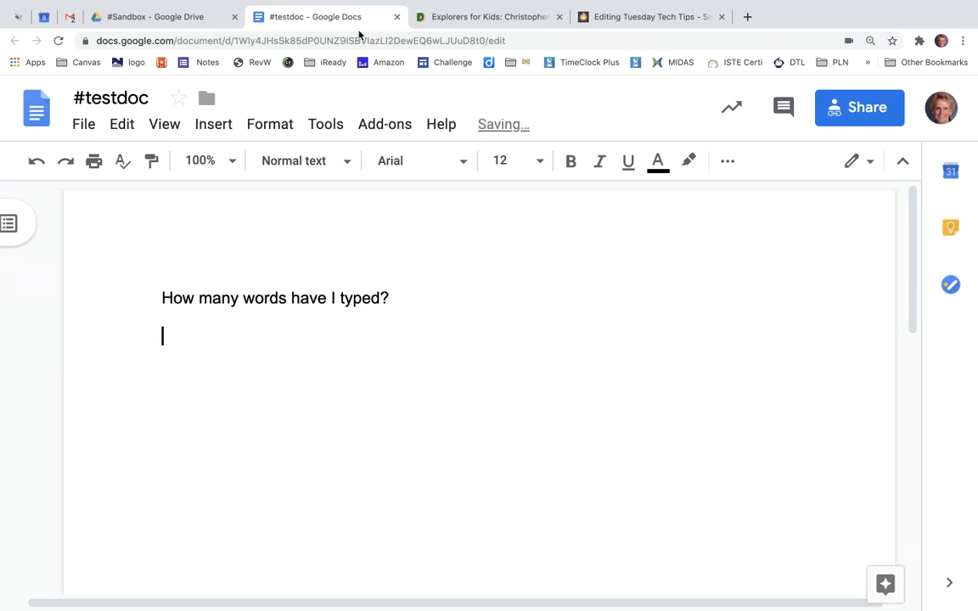
Step: Open Explore and search it for "christopher columbus"
{"action": "left_click", "coordinate": [323, 127]}
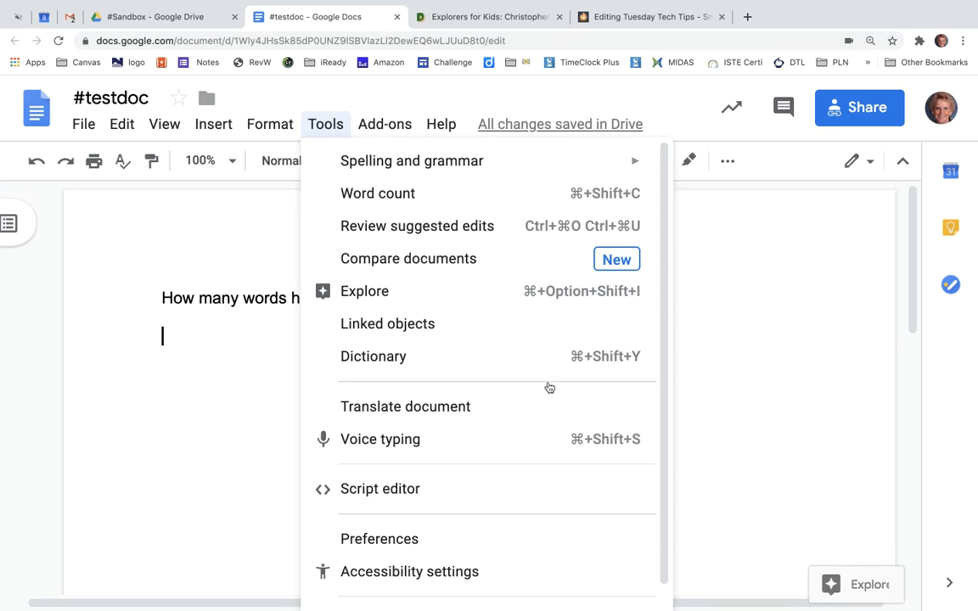
{"action": "left_click", "coordinate": [342, 290]}
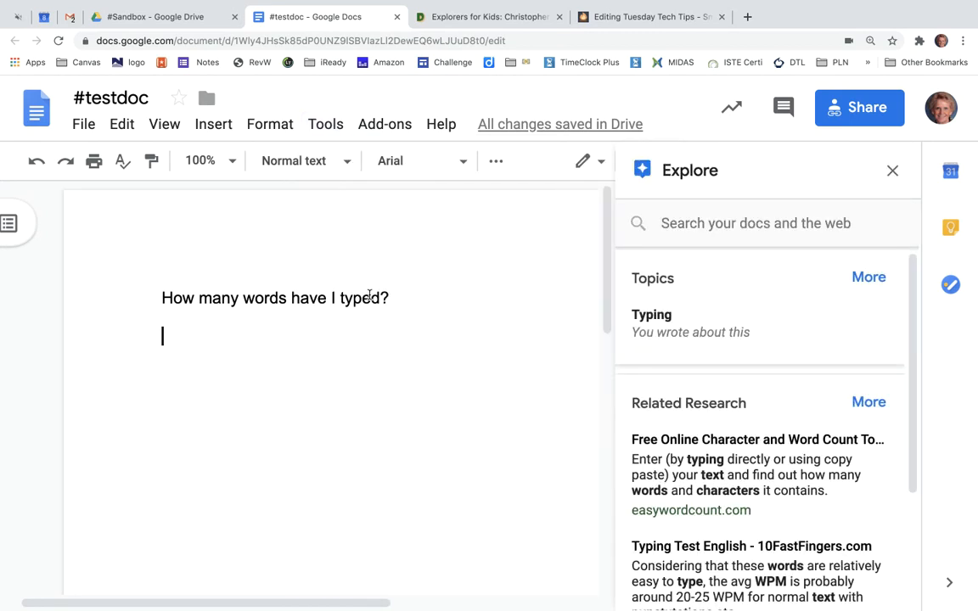
{"action": "left_click", "coordinate": [671, 223]}
{"action": "type", "text": "C"}
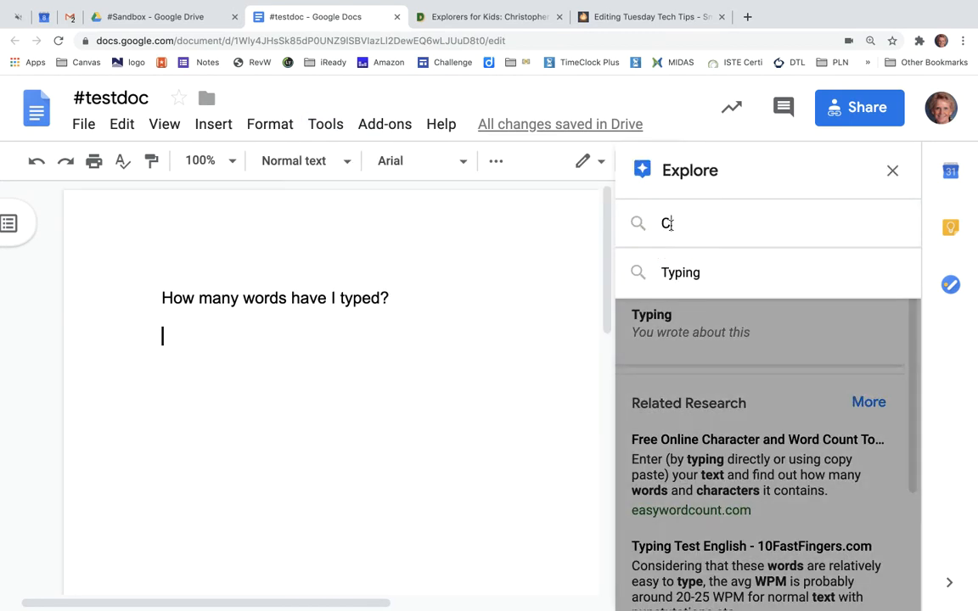
{"action": "type", "text": "hristop"}
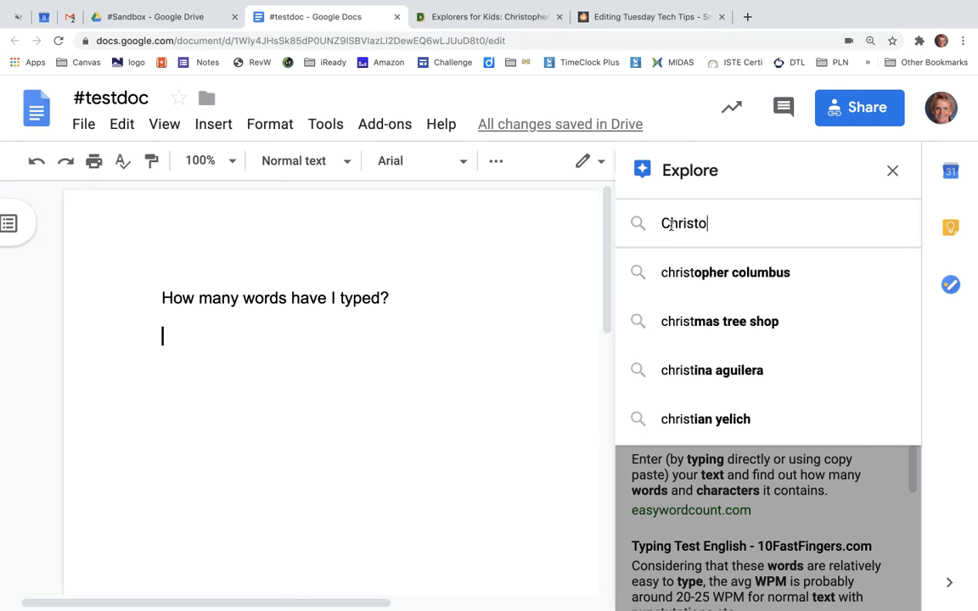
{"action": "left_click", "coordinate": [743, 272]}
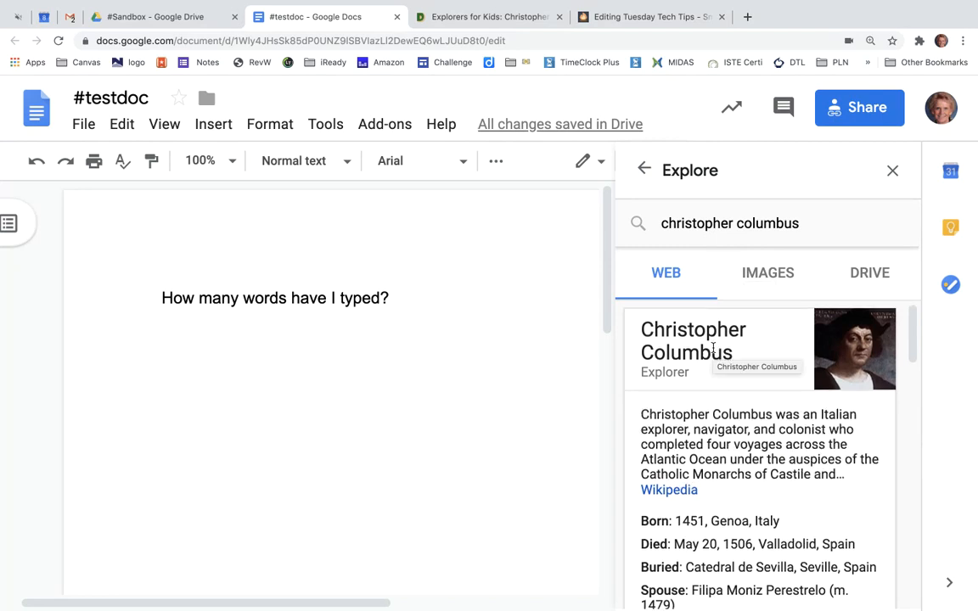
Step: Open the "Explorers for Kids: Christopher Columbus - Ducksters" article from the Explore web results
{"action": "scroll", "coordinate": [713, 350], "scroll_direction": "down", "scroll_amount": 10}
{"action": "scroll", "coordinate": [713, 352], "scroll_direction": "down", "scroll_amount": 8}
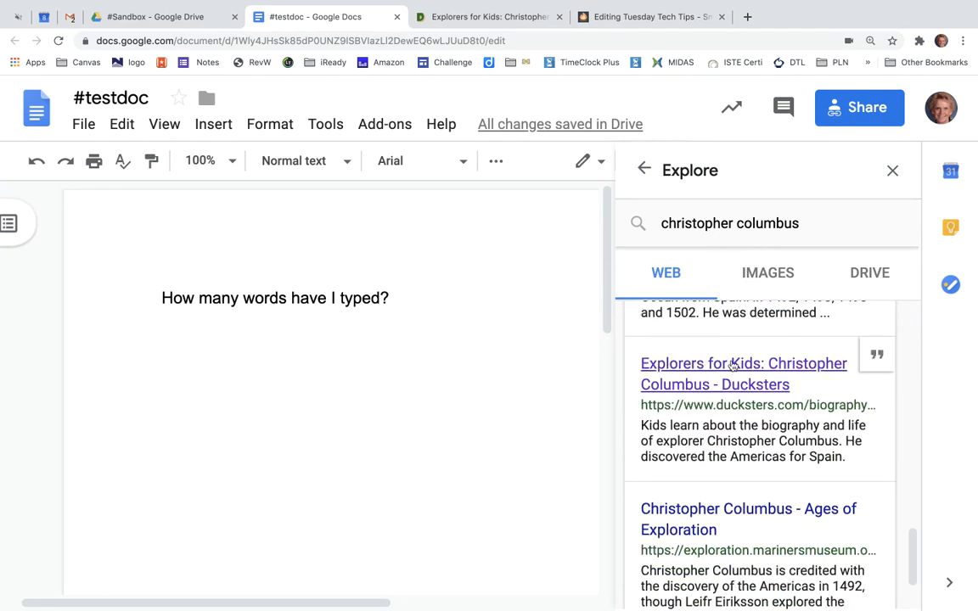
{"action": "left_click", "coordinate": [748, 365]}
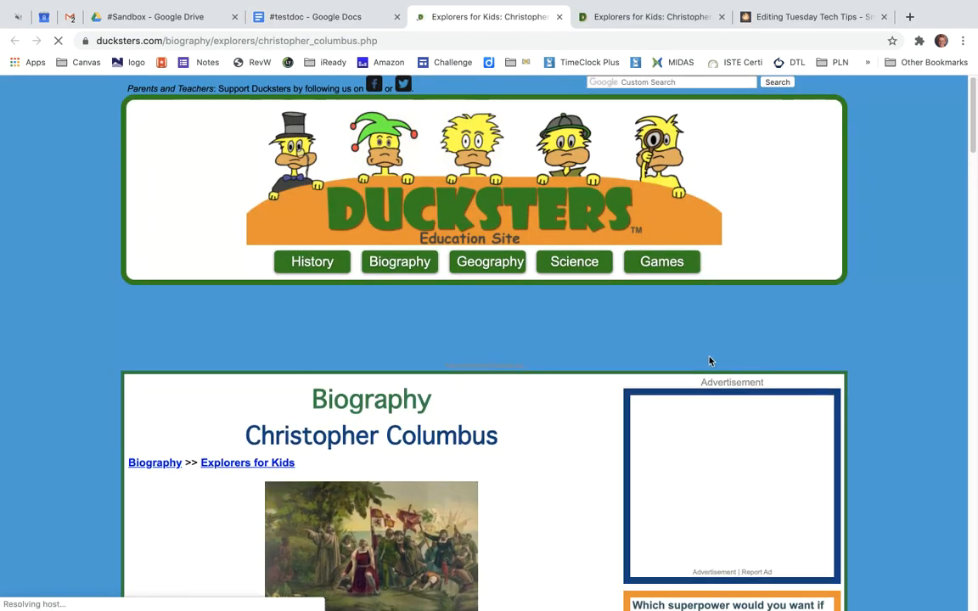
Step: Copy the first paragraph under Biography in the Ducksters article and paste it below the sentence in #testdoc
{"action": "scroll", "coordinate": [557, 387], "scroll_direction": "down", "scroll_amount": 2}
{"action": "scroll", "coordinate": [557, 387], "scroll_direction": "down", "scroll_amount": 8}
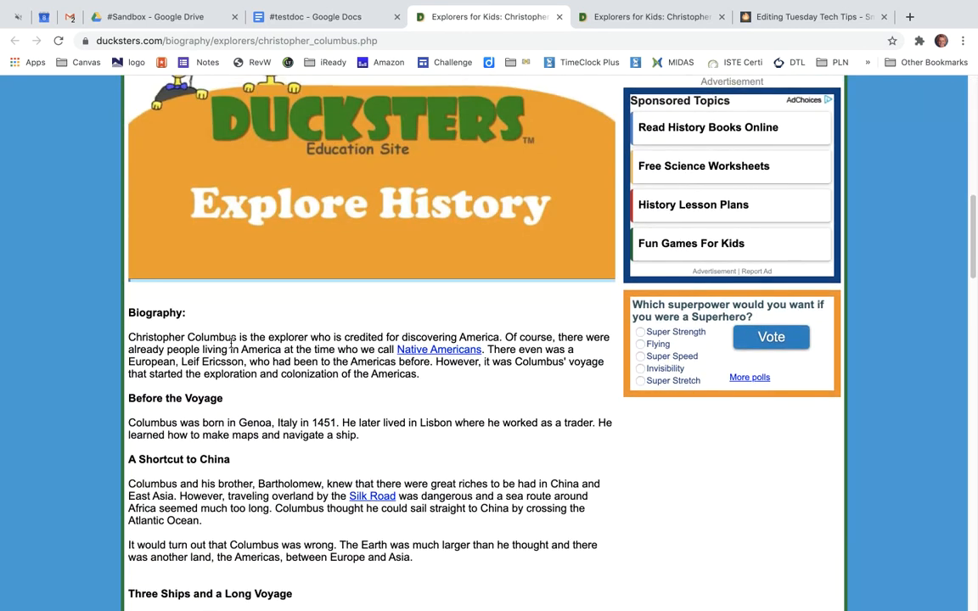
{"action": "double_click", "coordinate": [233, 344]}
{"action": "triple_click", "coordinate": [232, 344]}
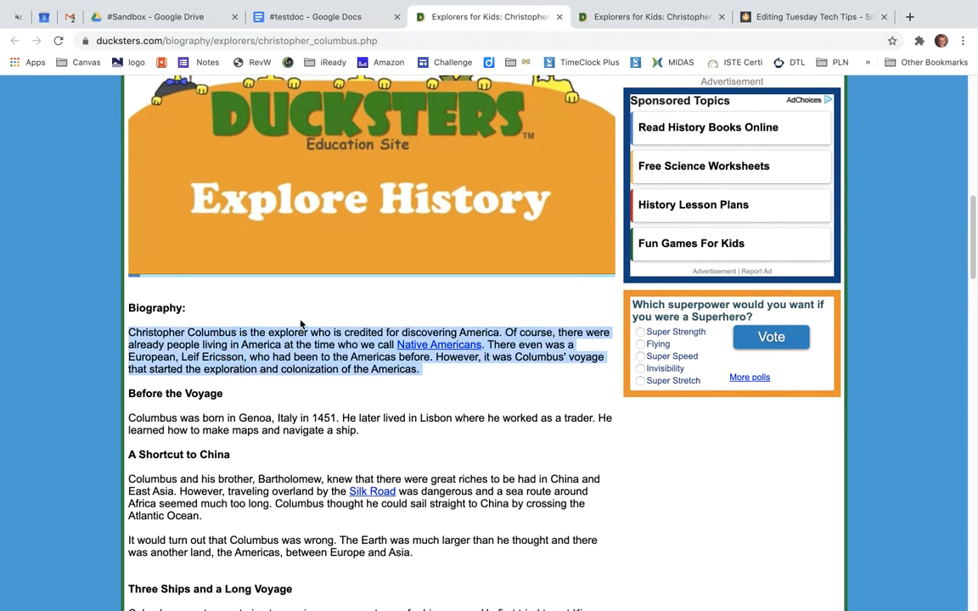
{"action": "left_click", "coordinate": [289, 17]}
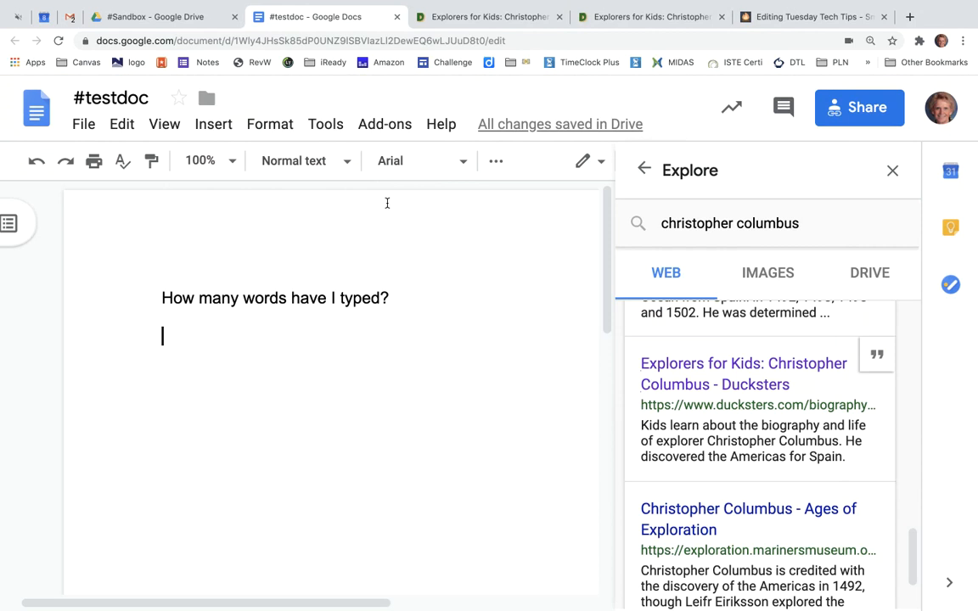
{"action": "double_click", "coordinate": [168, 341]}
{"action": "key", "text": "ctrl+v"}
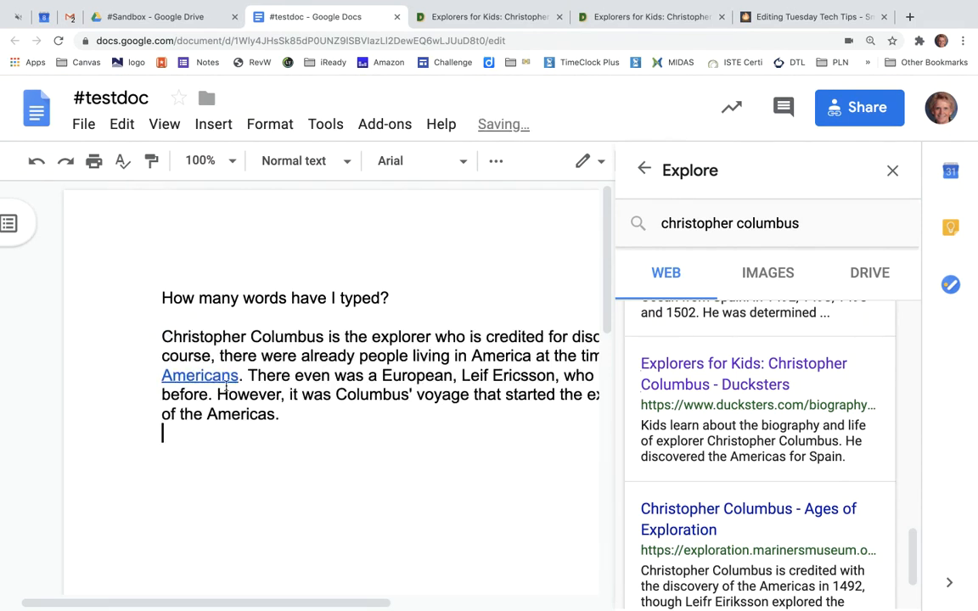
Step: Cite the Ducksters article as a footnote at the end of the pasted paragraph, check the citation, and close Explore
{"action": "left_click", "coordinate": [302, 416]}
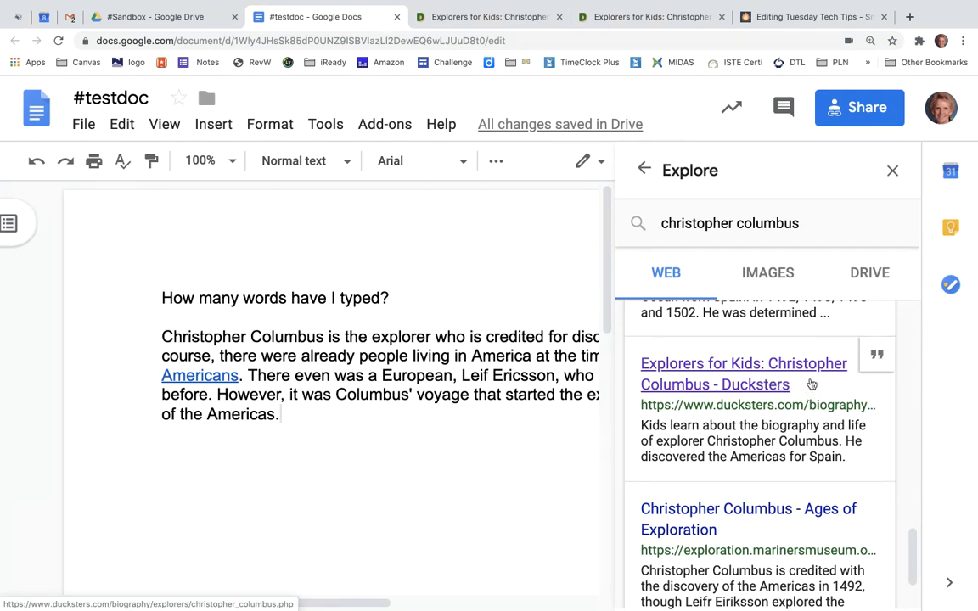
{"action": "left_click", "coordinate": [878, 364]}
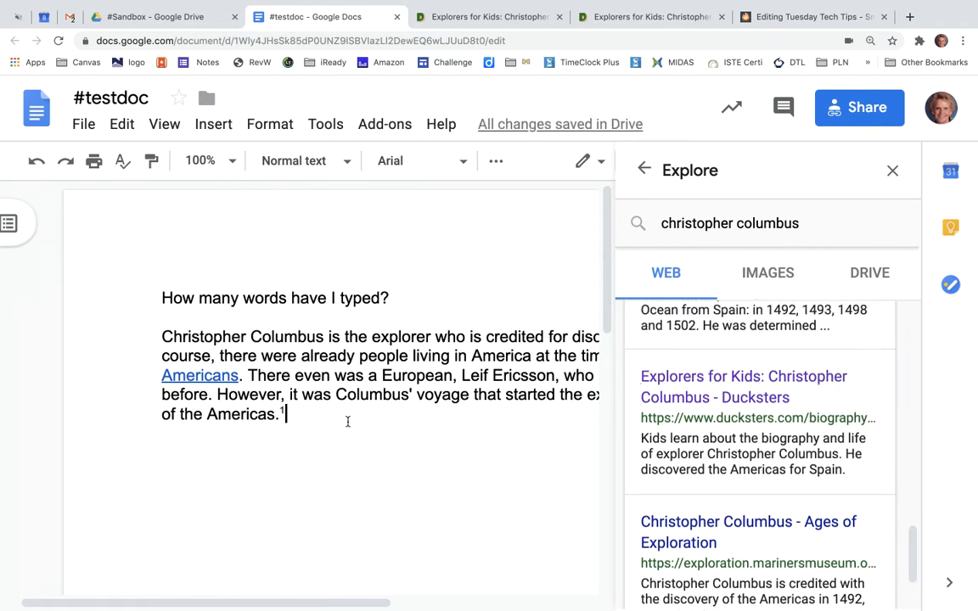
{"action": "scroll", "coordinate": [347, 421], "scroll_direction": "down", "scroll_amount": 5}
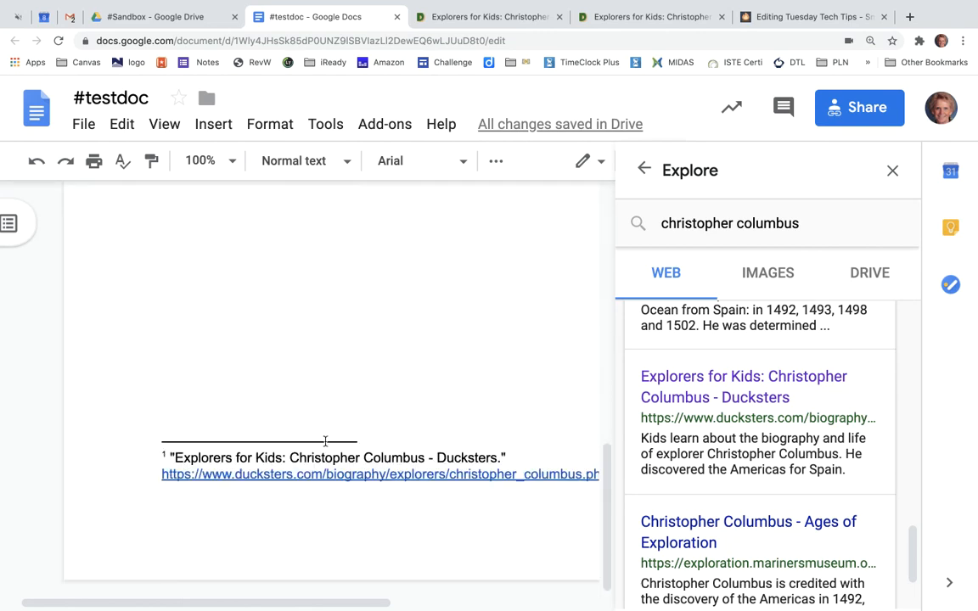
{"action": "scroll", "coordinate": [452, 369], "scroll_direction": "up", "scroll_amount": 5}
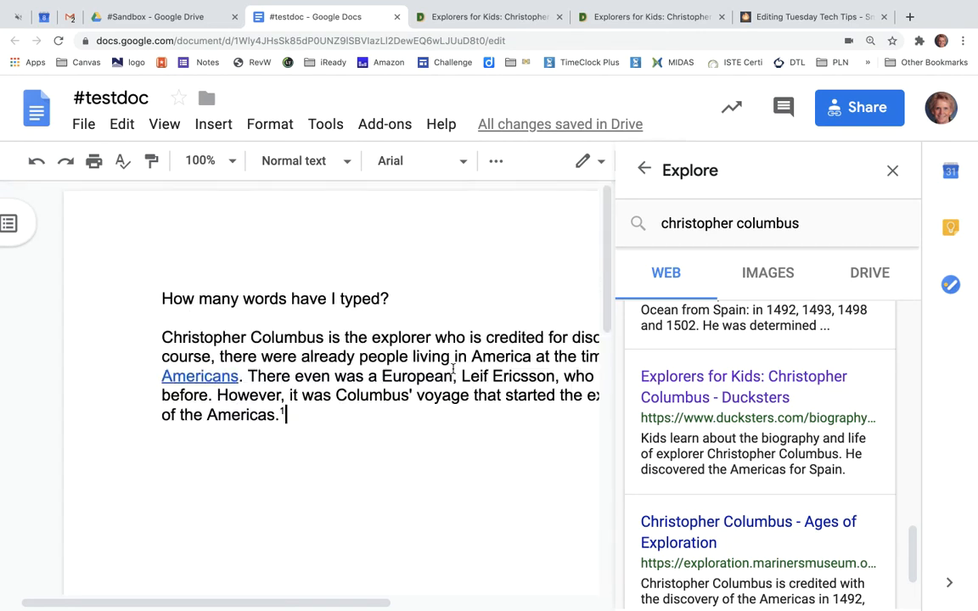
{"action": "left_click", "coordinate": [892, 170]}
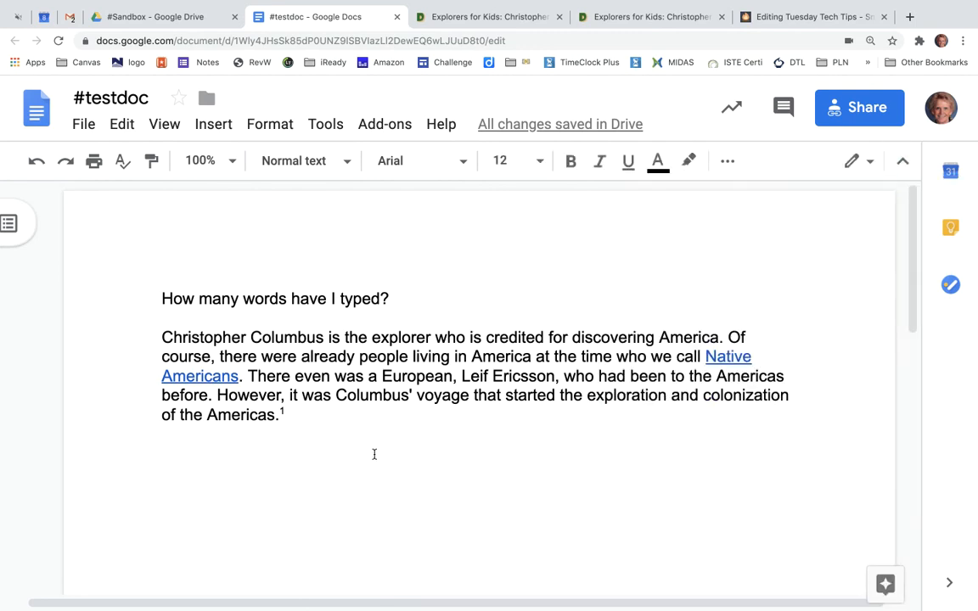
Step: Start a new paragraph below the Columbus text and create a French translation of #testdoc titled "Translated copy of #testdoc"
{"action": "key", "text": "Return"}
{"action": "key", "text": "Return"}
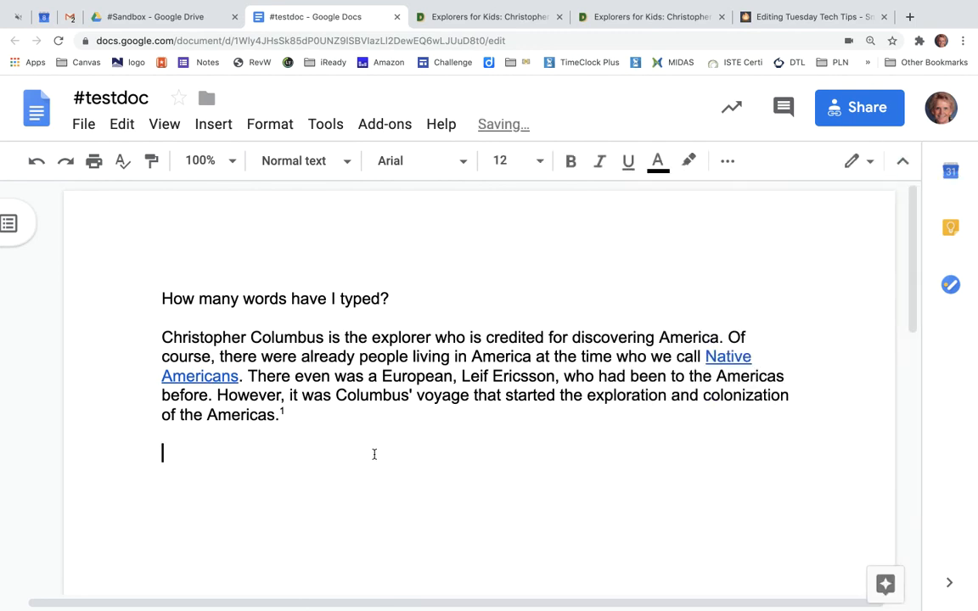
{"action": "left_click", "coordinate": [316, 125]}
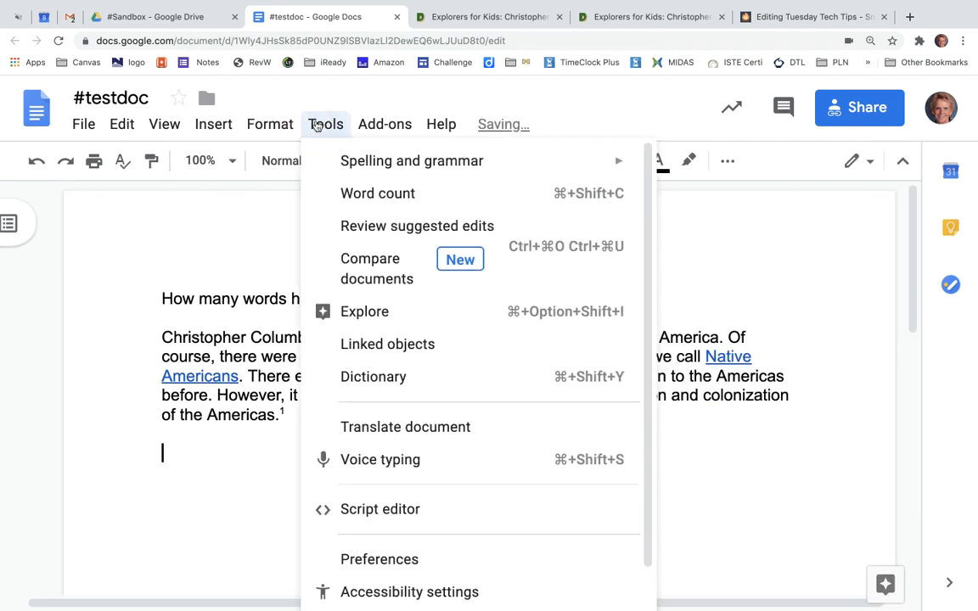
{"action": "left_click", "coordinate": [418, 410]}
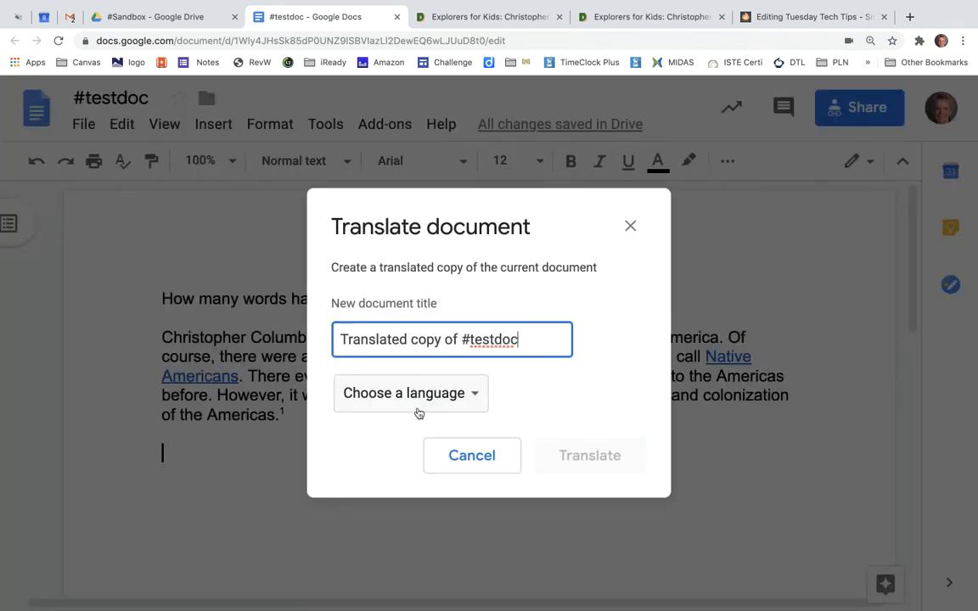
{"action": "left_click", "coordinate": [472, 398]}
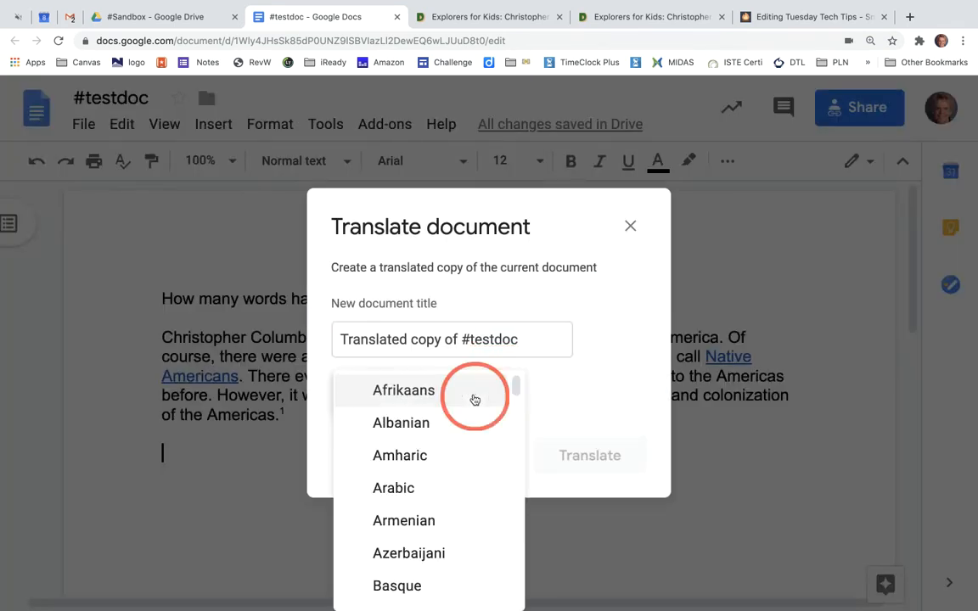
{"action": "scroll", "coordinate": [465, 452], "scroll_direction": "down", "scroll_amount": 5}
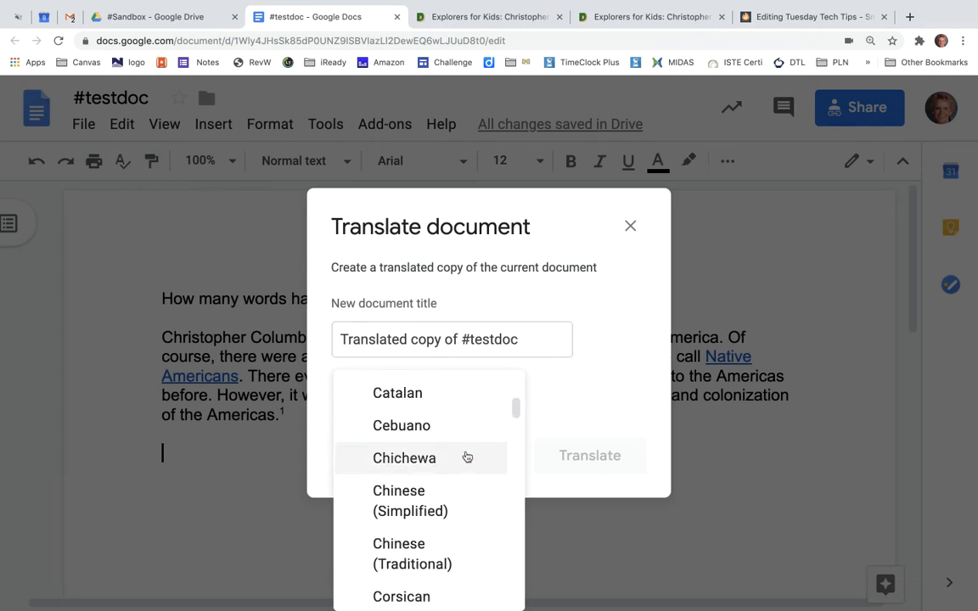
{"action": "scroll", "coordinate": [465, 458], "scroll_direction": "down", "scroll_amount": 3}
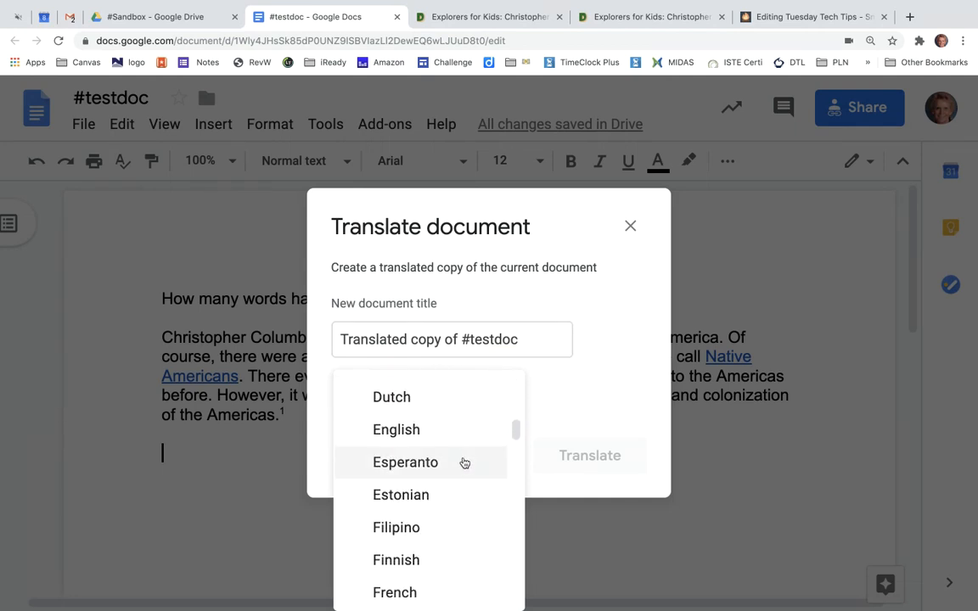
{"action": "left_click", "coordinate": [418, 591]}
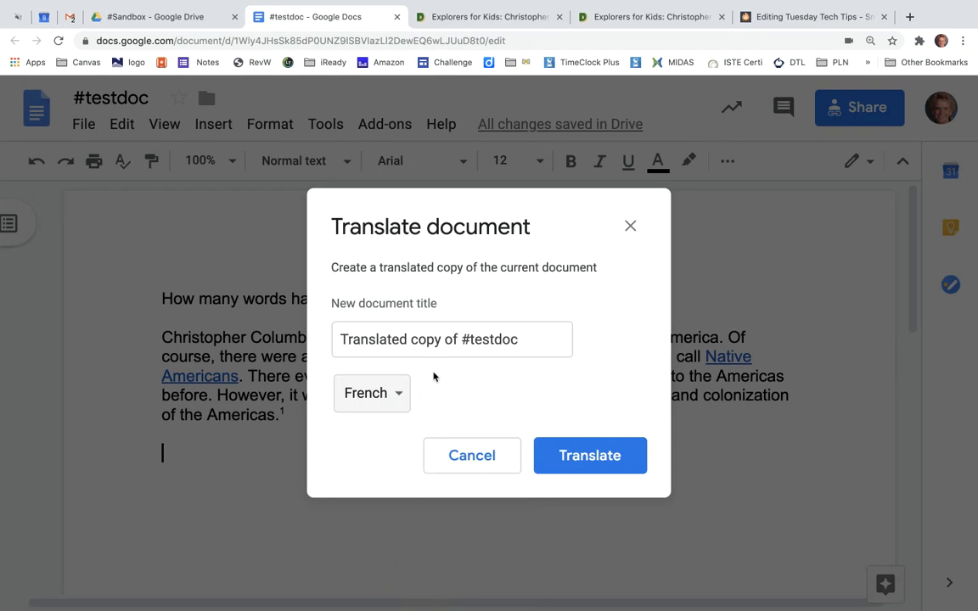
{"action": "left_click", "coordinate": [580, 462]}
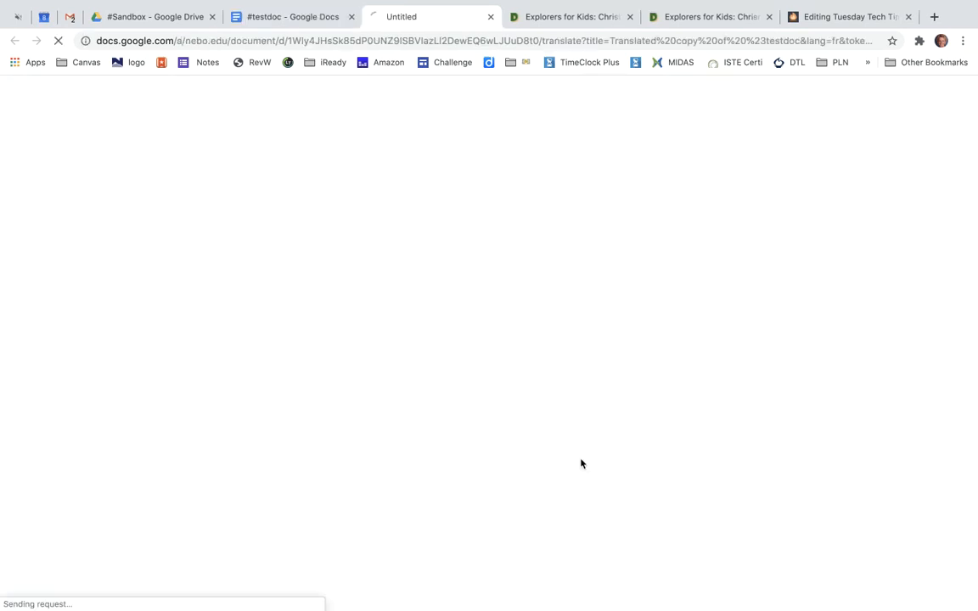
Step: Close the two "Explorers for Kids: Christopher Columbus" pages and return to the original #testdoc document
{"action": "left_click", "coordinate": [630, 17]}
{"action": "left_click", "coordinate": [630, 17]}
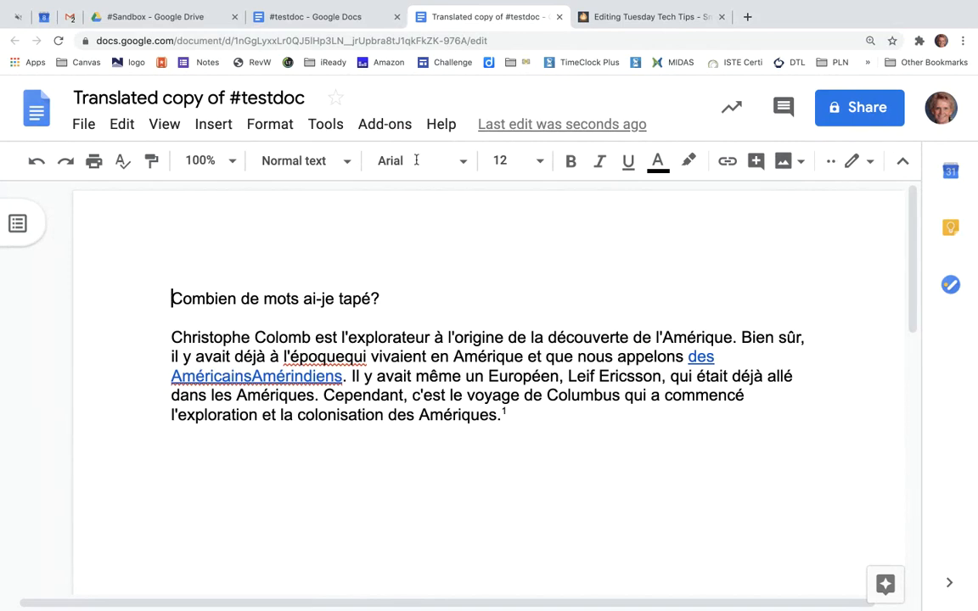
{"action": "left_click", "coordinate": [303, 17]}
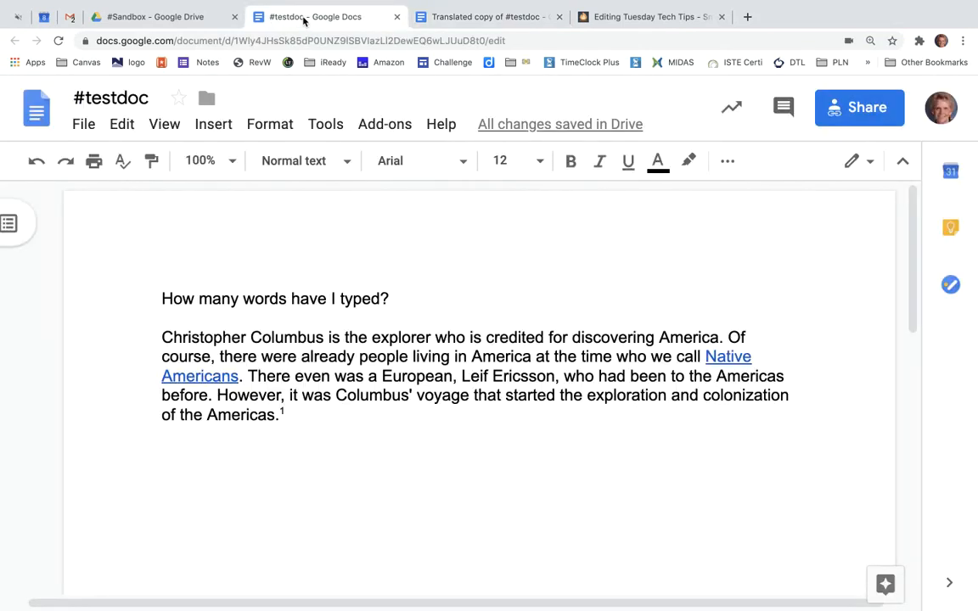
Step: Open voice typing in English (US) and start dictation on the empty line below the Columbus paragraph
{"action": "left_click", "coordinate": [327, 124]}
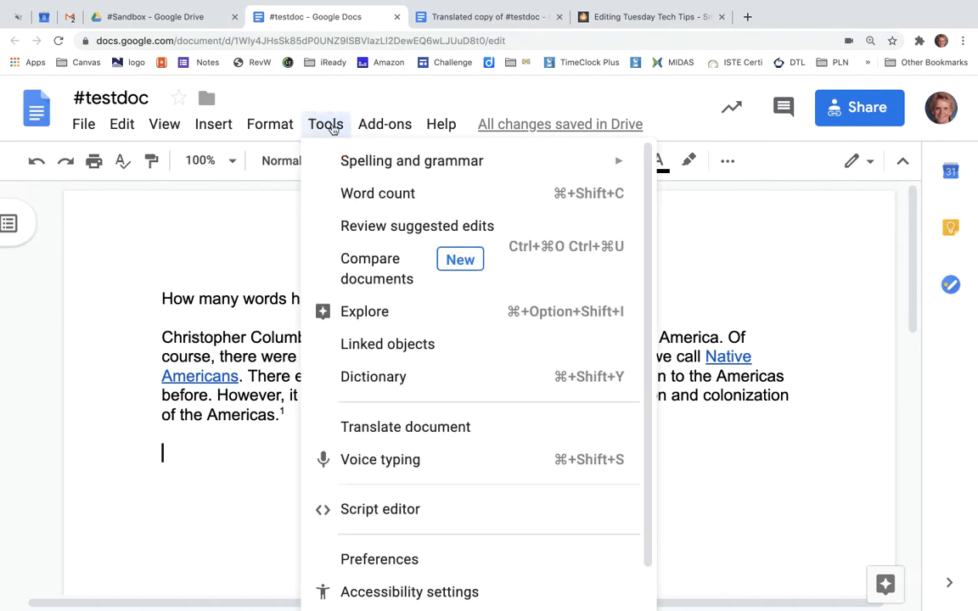
{"action": "left_click", "coordinate": [431, 435]}
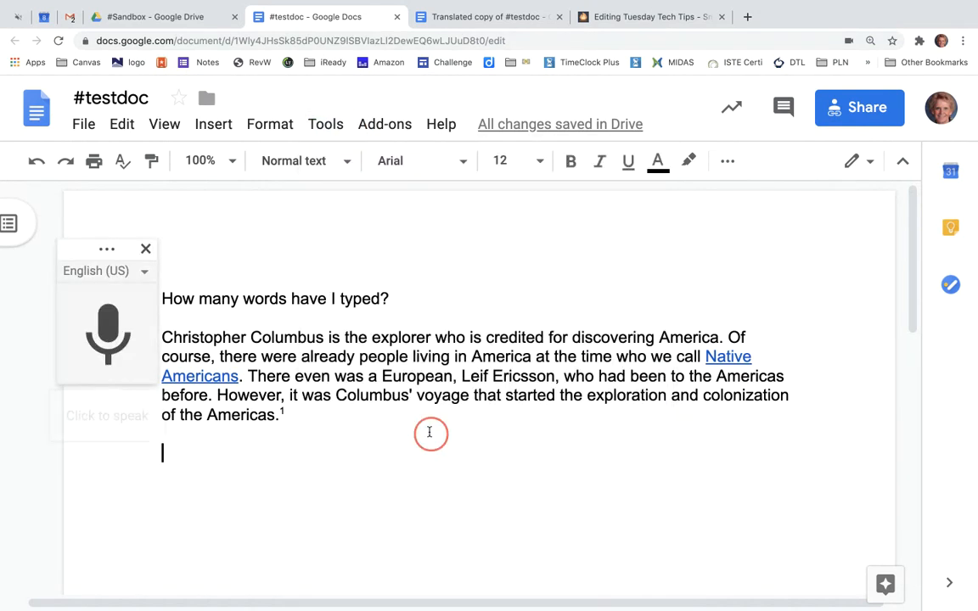
{"action": "left_click", "coordinate": [116, 346]}
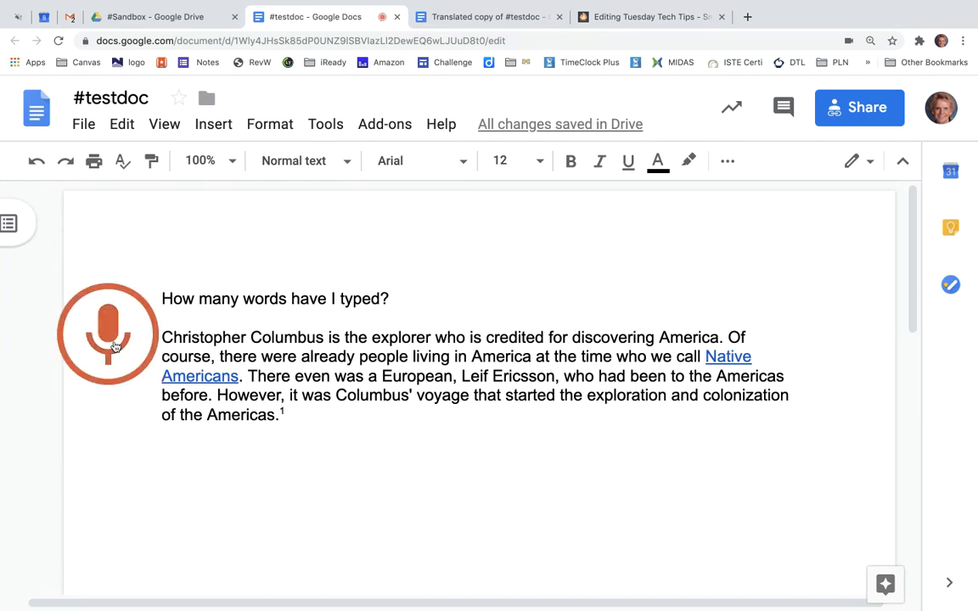